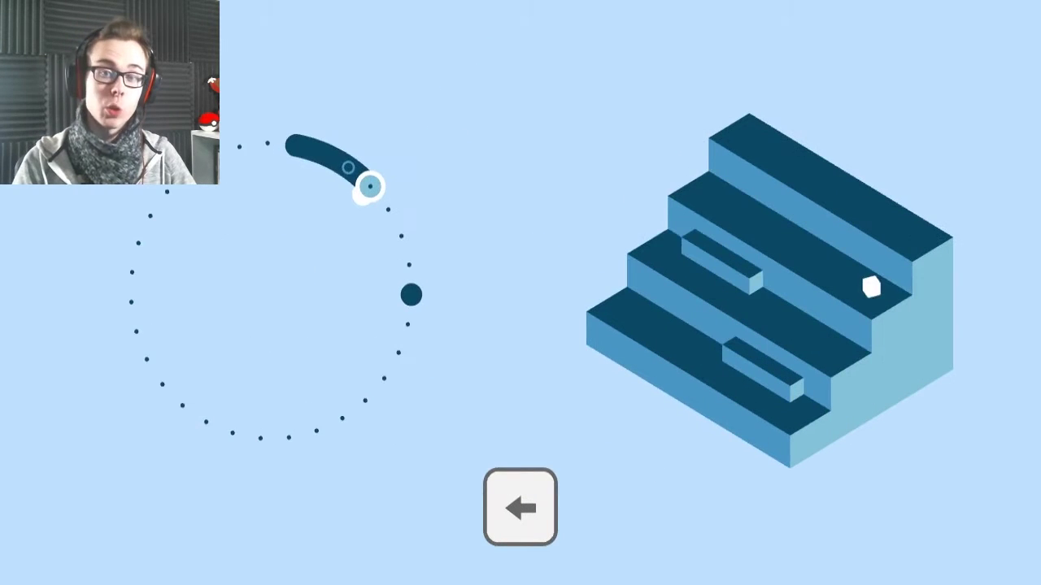
- Preview the two-box level, return to the staircase level, and load it
{"action": "key", "text": "Left"}
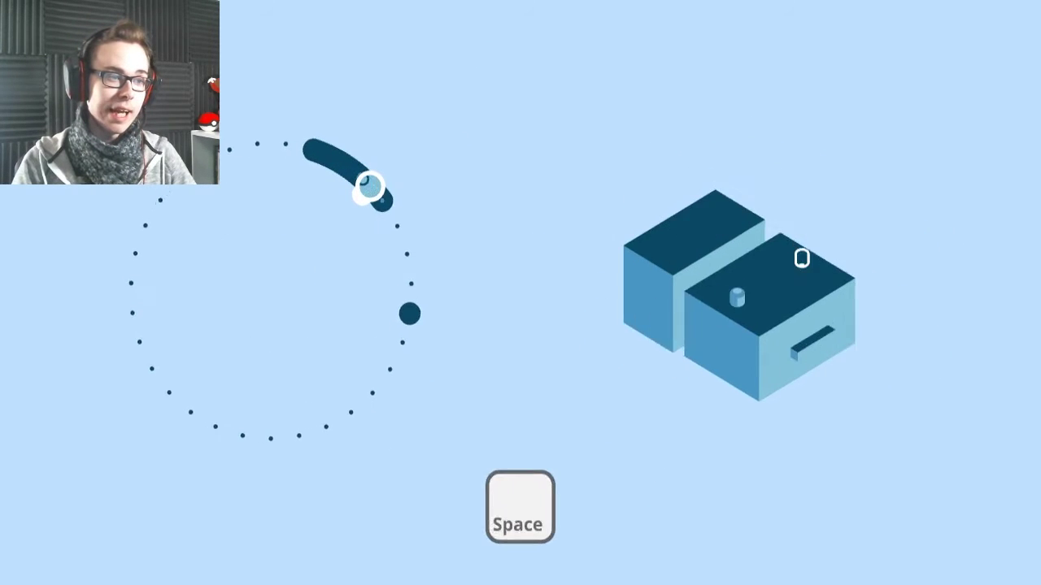
{"action": "key", "text": "Right"}
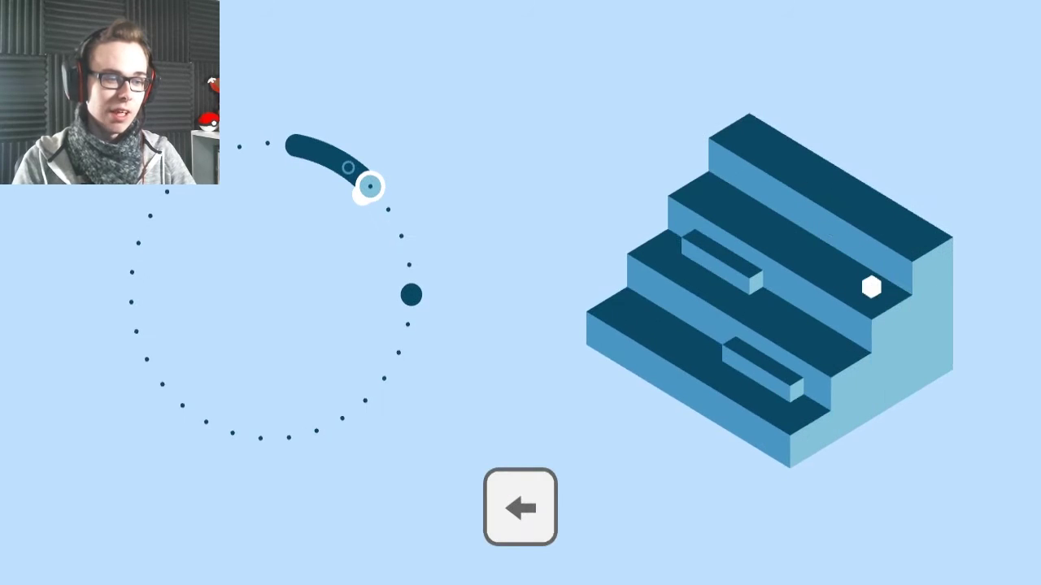
{"action": "key", "text": "space"}
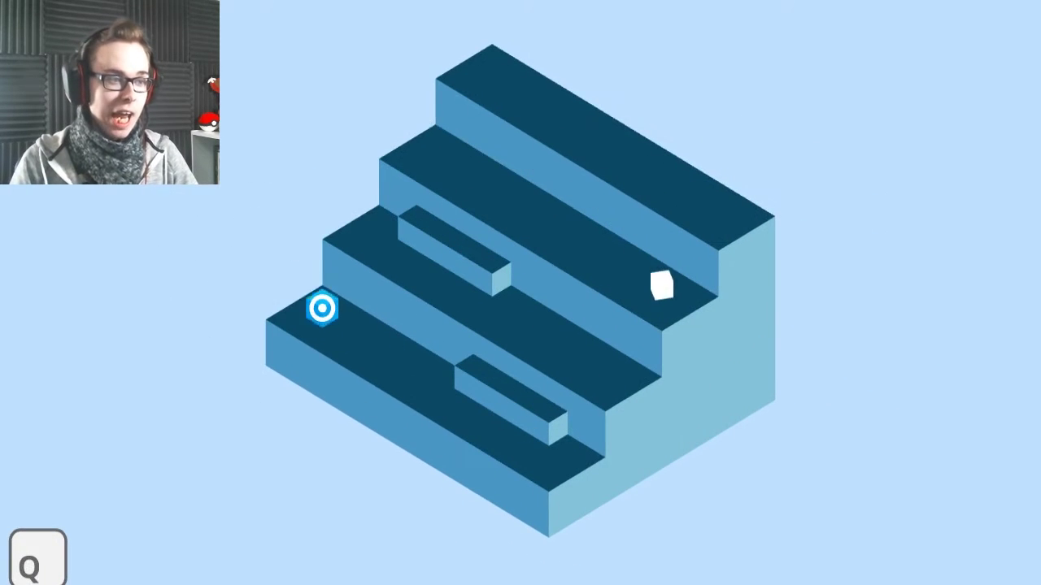
- Move the hexagon two tiles along the bottom step, then quit to level selection
{"action": "key", "text": "Right"}
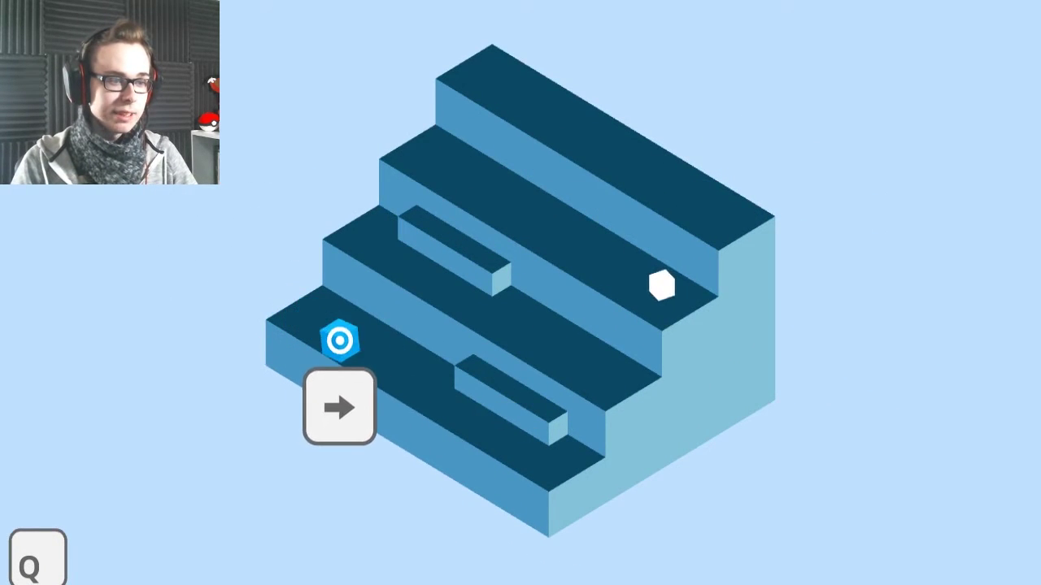
{"action": "key", "text": "Right"}
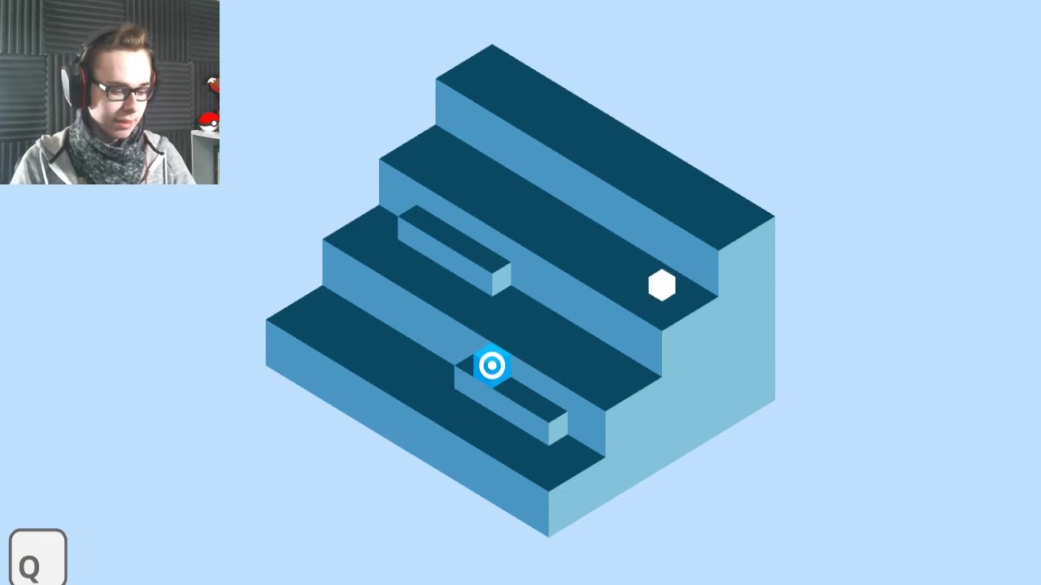
{"action": "key", "text": "q"}
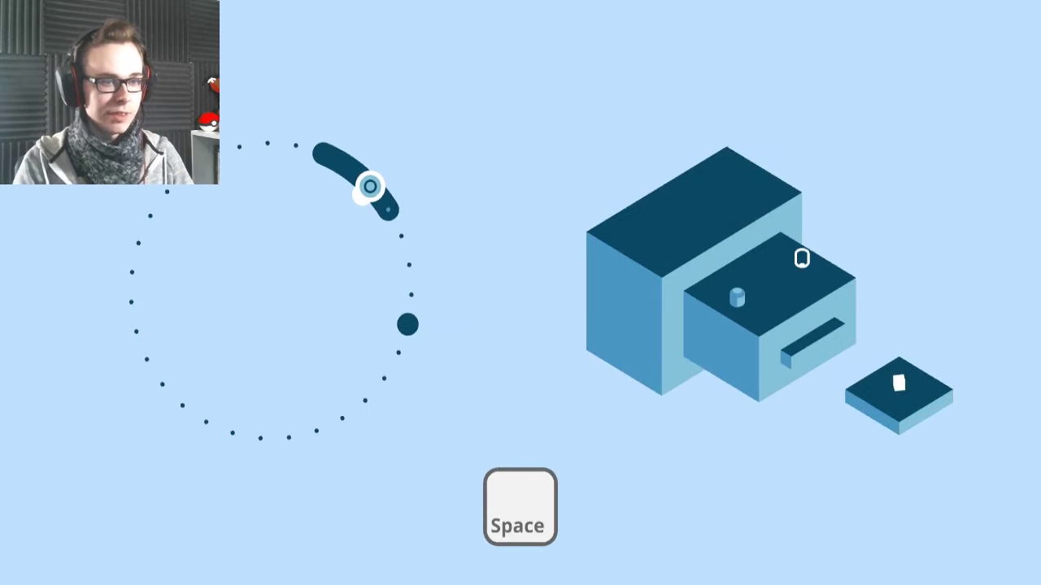
- Load the box level, roll the hexagon onto the lower block, and activate the orange scene
{"action": "key", "text": "space"}
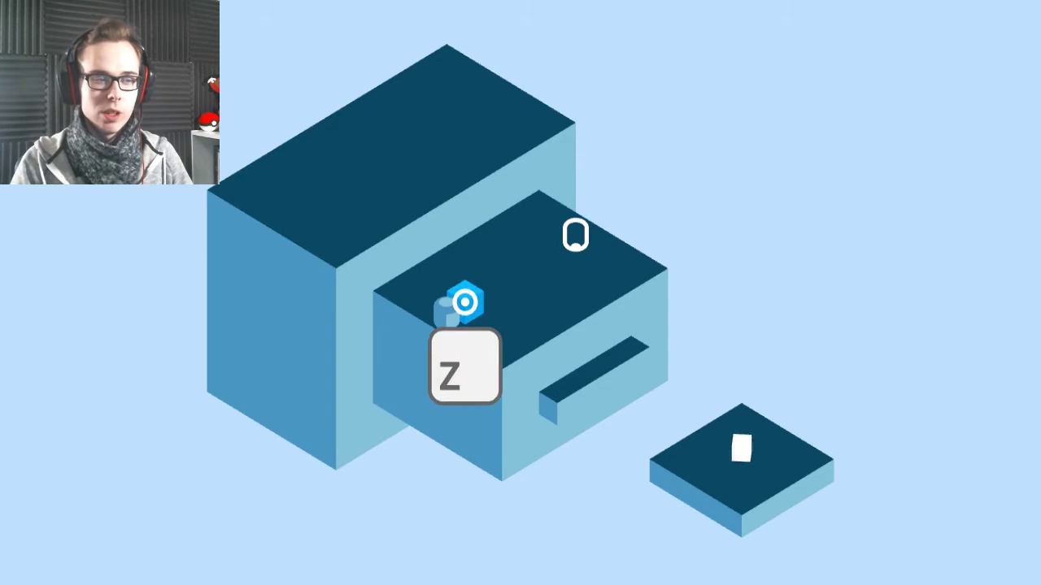
{"action": "key", "text": "z"}
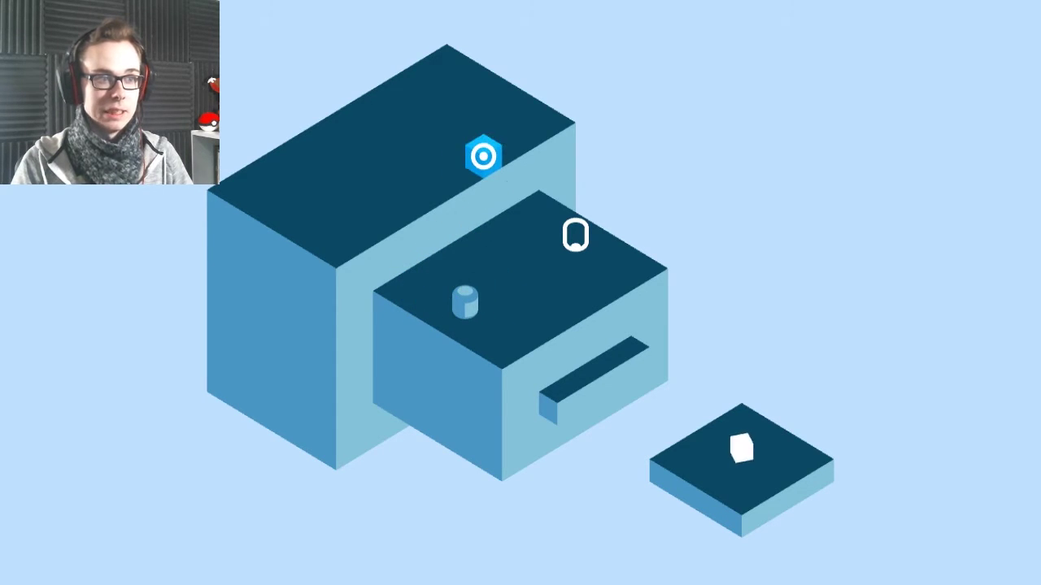
{"action": "key", "text": "Down"}
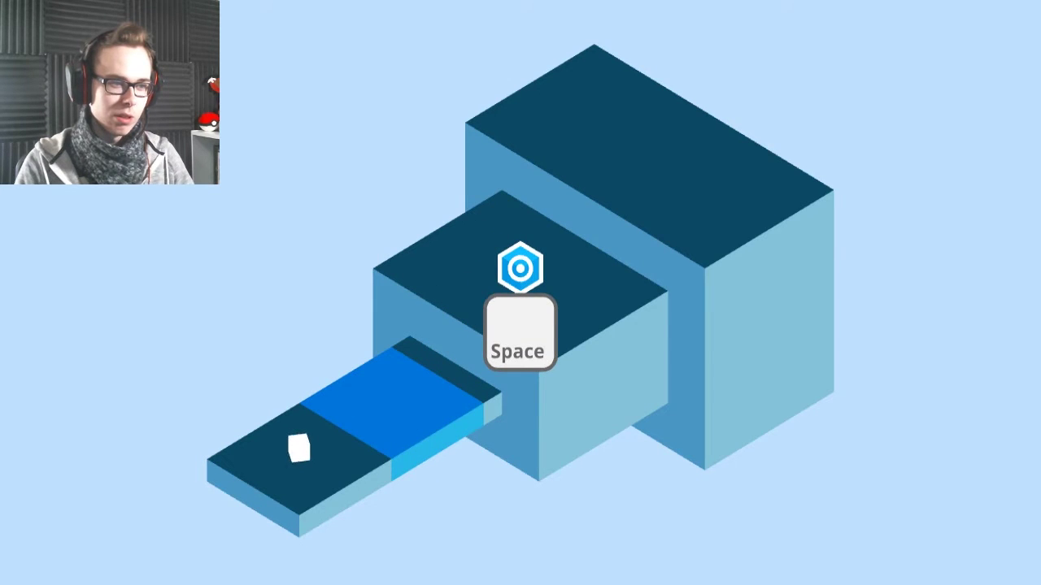
{"action": "key", "text": "space"}
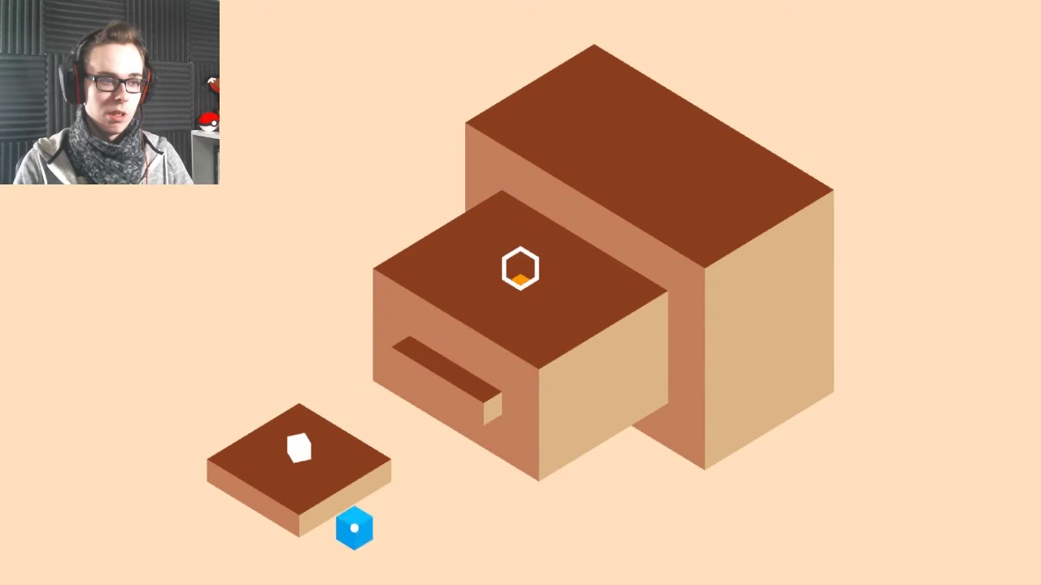
- Undo the blue cube's falls, slide it onto the bridge, and complete the orange level
{"action": "key", "text": "z"}
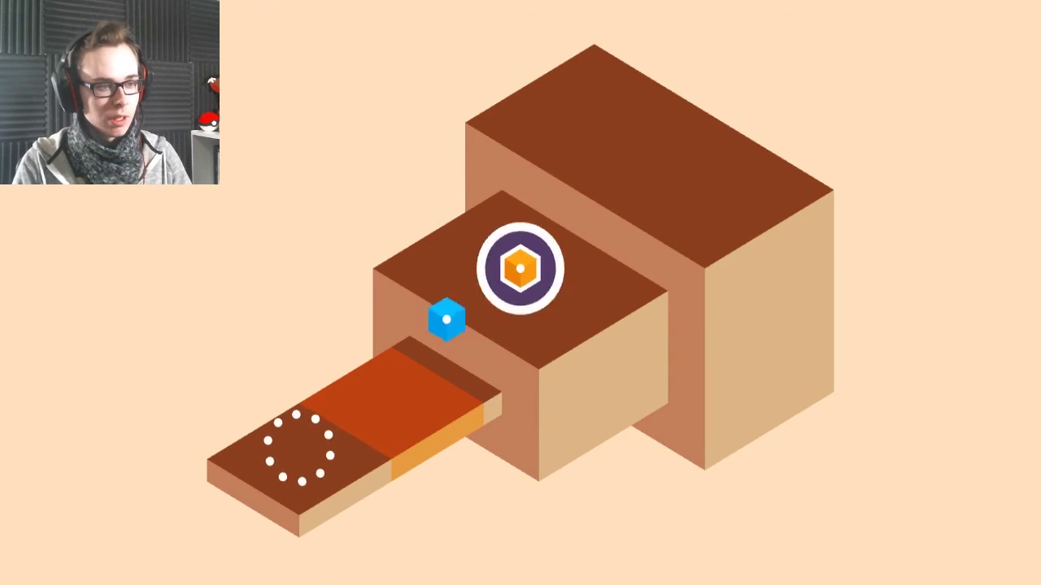
{"action": "key", "text": "z"}
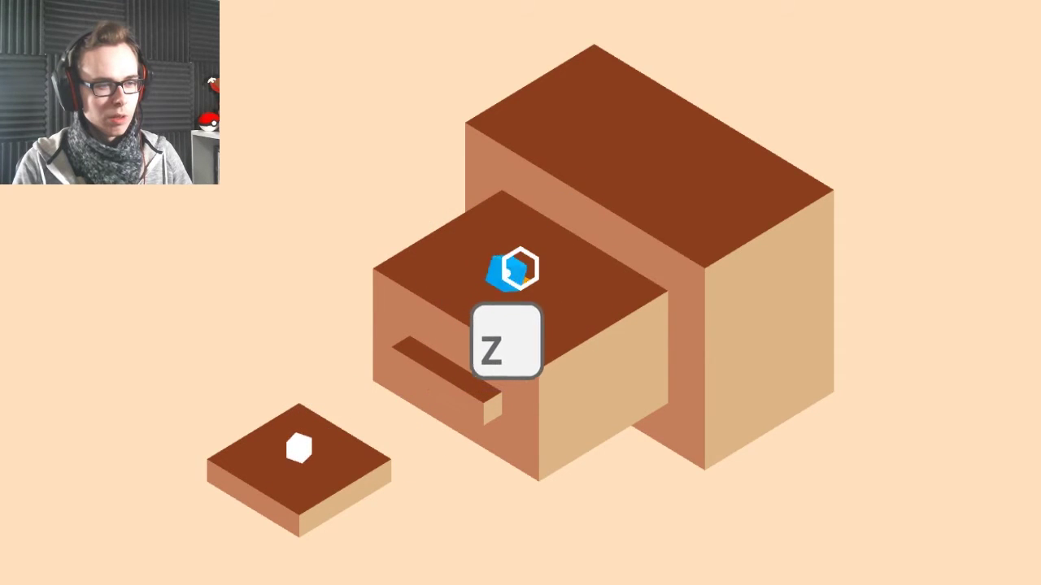
{"action": "key", "text": "z"}
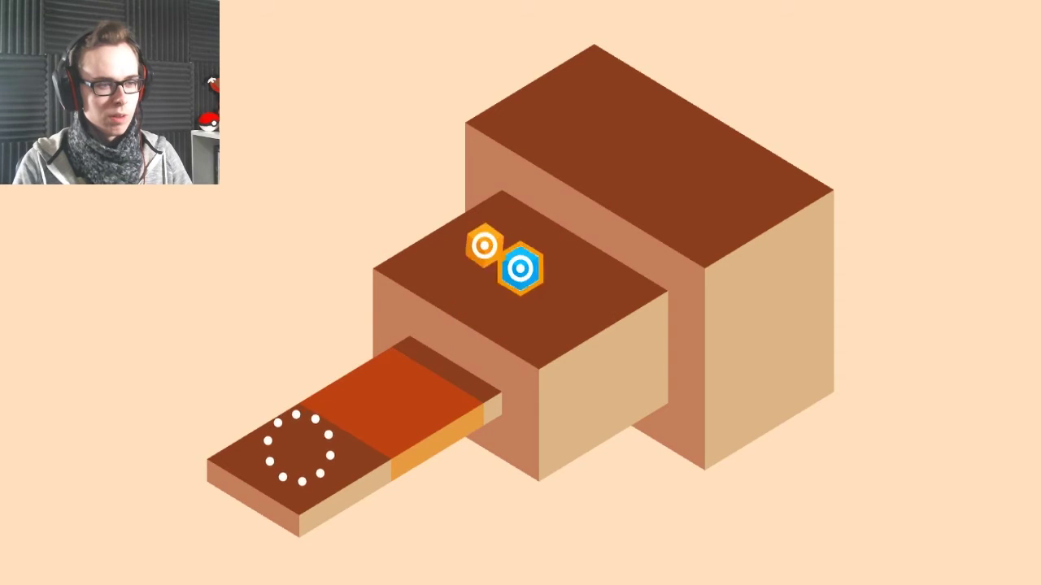
{"action": "key", "text": "z"}
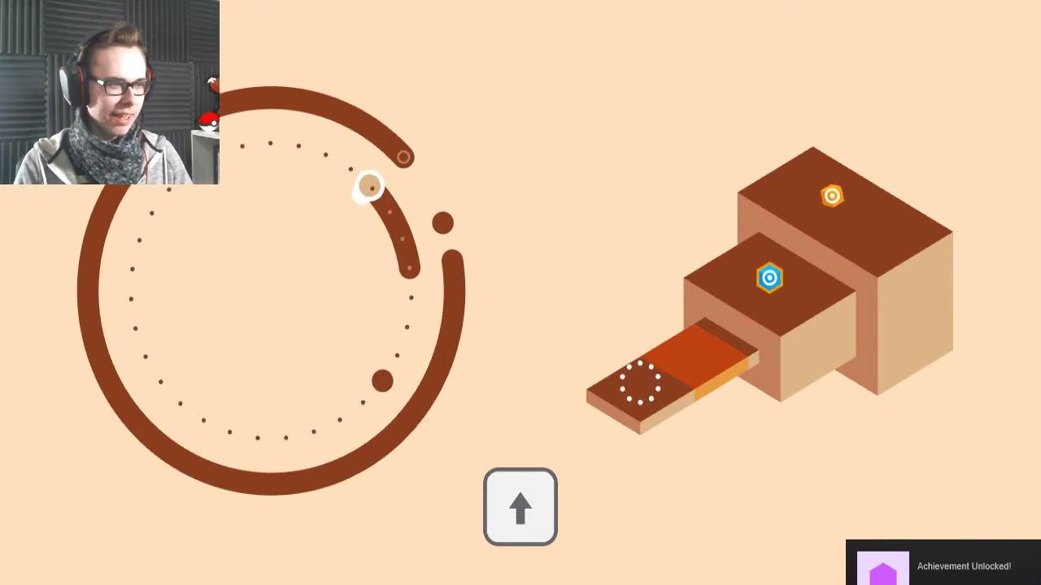
{"action": "key", "text": "Up"}
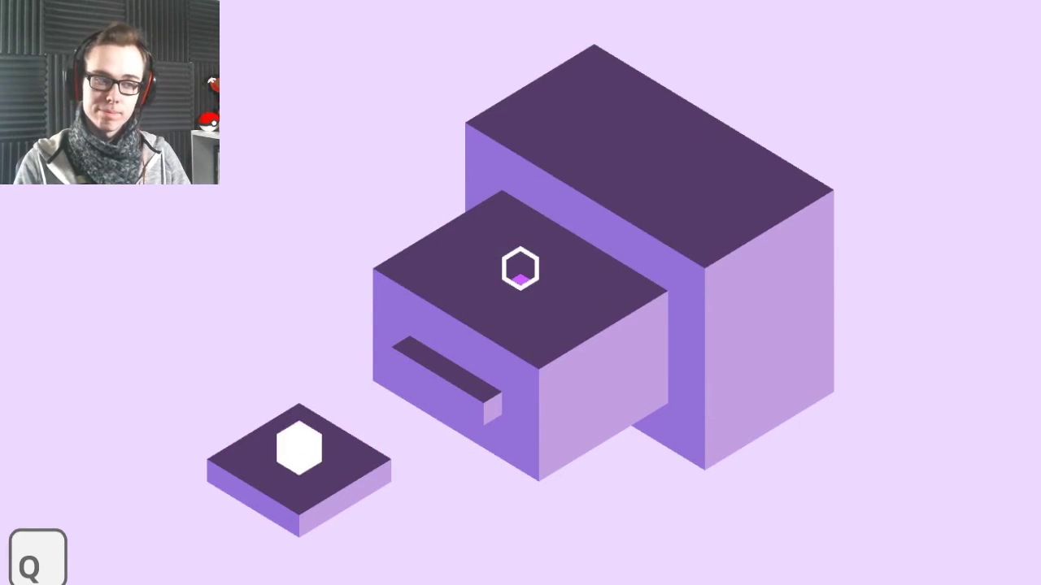
- Return to the level selection dial and load the S-shaped level
{"action": "key", "text": "Up"}
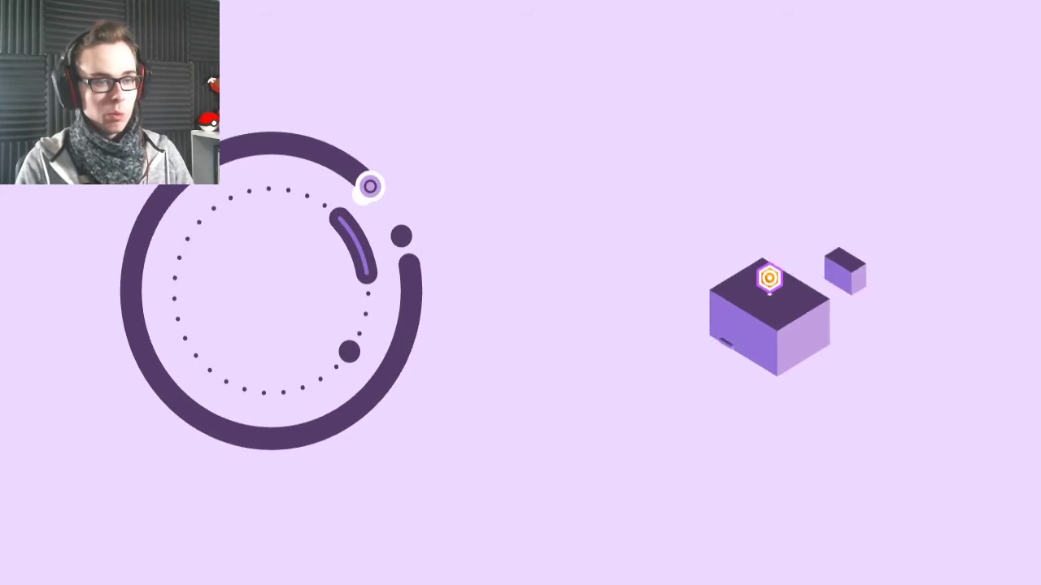
{"action": "key", "text": "Up"}
{"action": "key", "text": "space"}
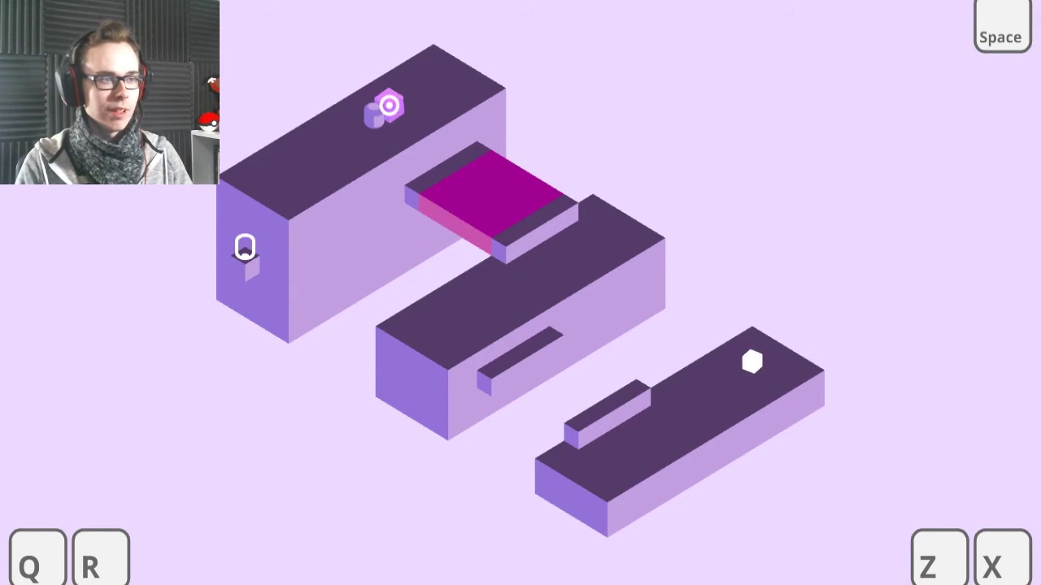
- Step down-left then up-right to lower the magenta bridge, and activate the marker
{"action": "key", "text": "Left"}
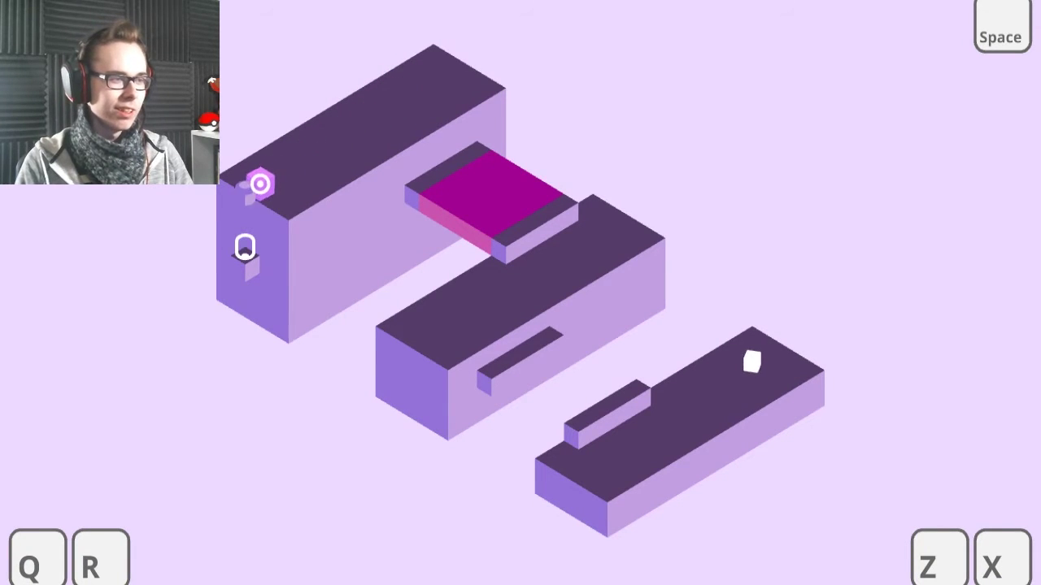
{"action": "key", "text": "Right"}
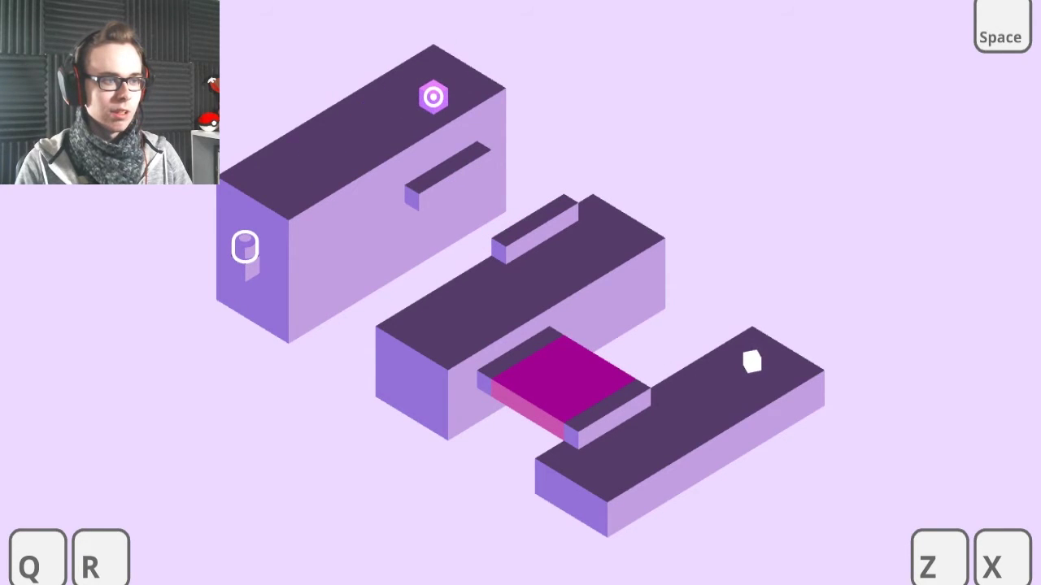
{"action": "key", "text": "space"}
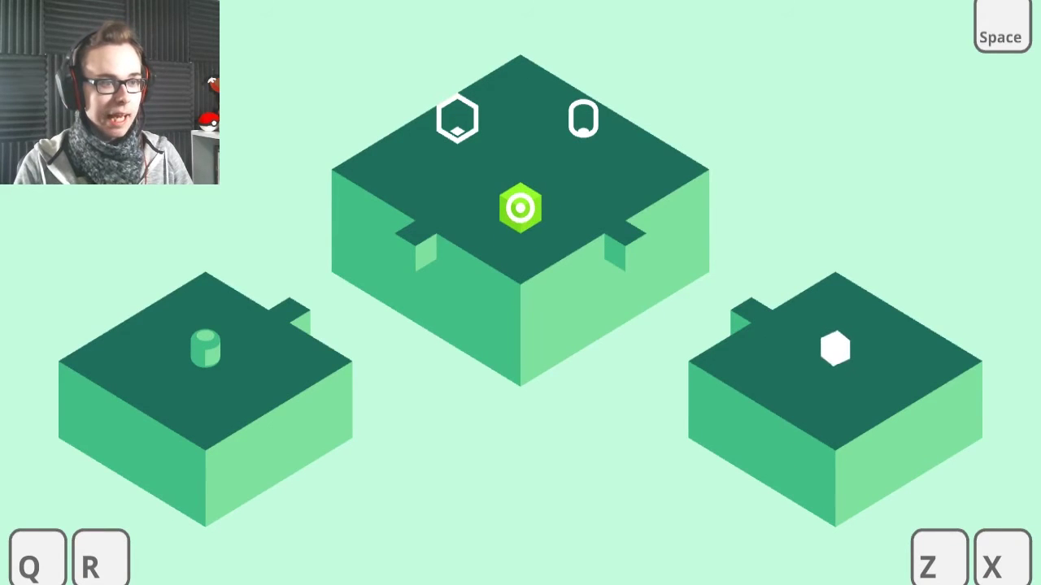
- Move the hexagon down-right and activate the centre and red pieces to recolour the level
{"action": "key", "text": "Right"}
{"action": "key", "text": "space"}
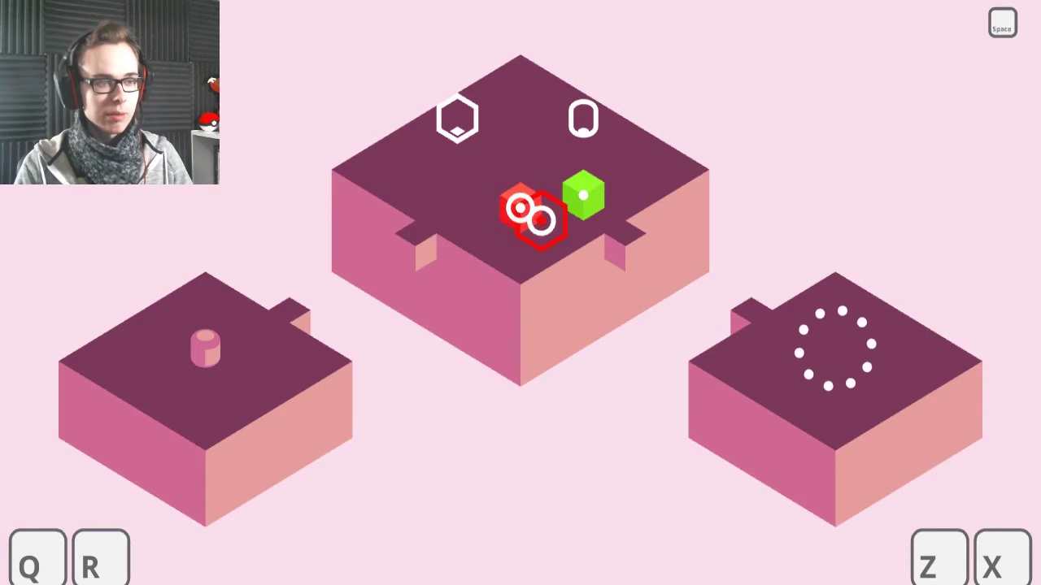
{"action": "key", "text": "space"}
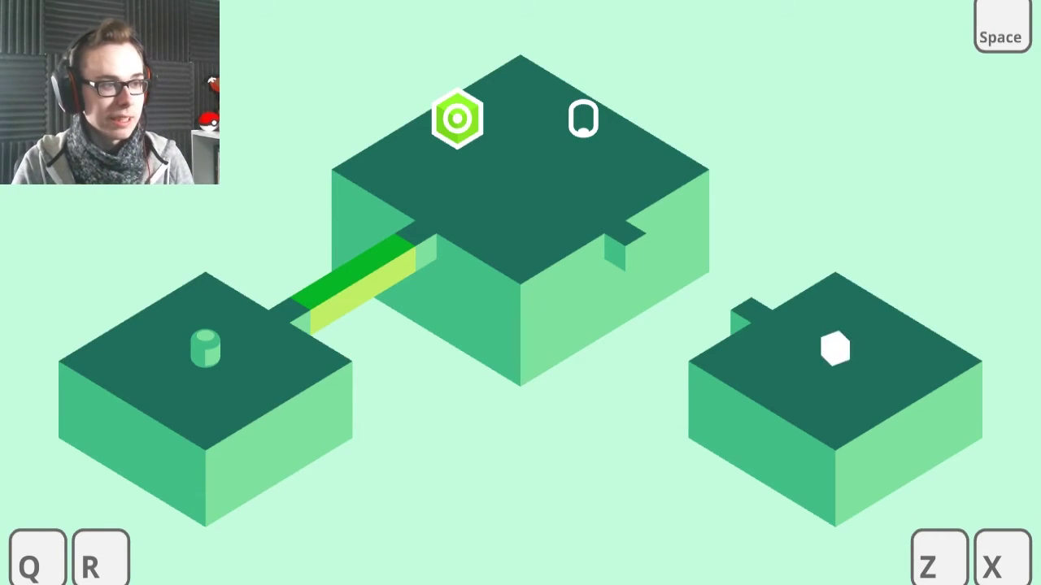
- Roll the green cube onto the notch, switch to pink, and settle the red cube in the upper slot
{"action": "key", "text": "Left"}
{"action": "key", "text": "Down"}
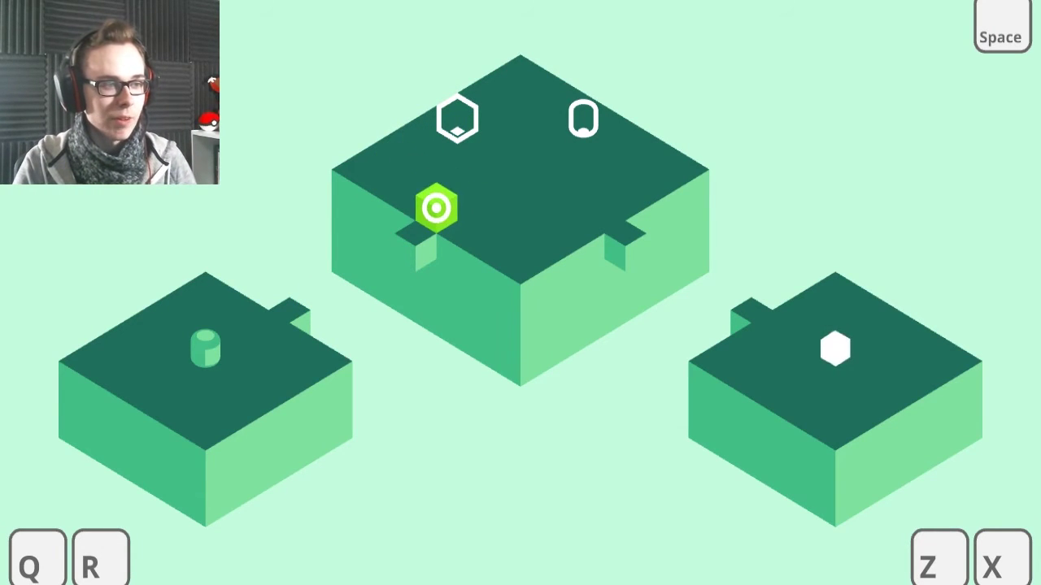
{"action": "key", "text": "Left"}
{"action": "key", "text": "space"}
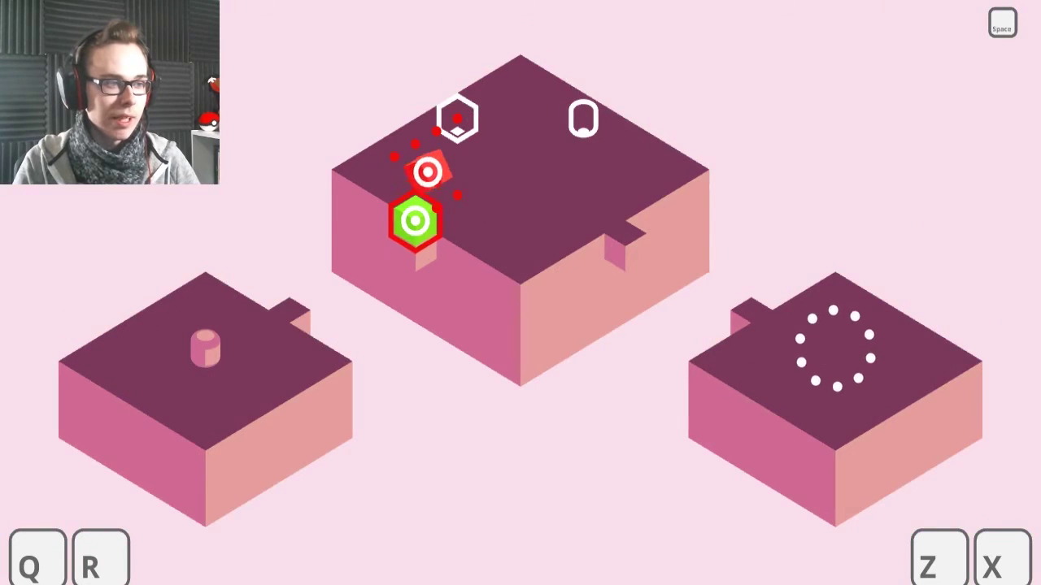
{"action": "key", "text": "Up"}
{"action": "key", "text": "Left"}
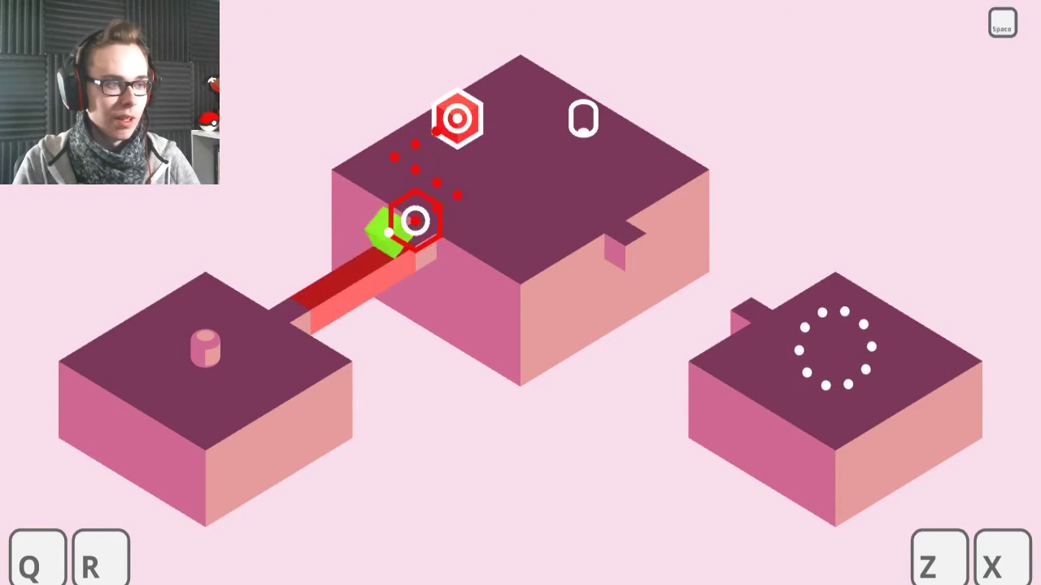
- Roll the green cube across the left platform and push the cylinder onto its outline
{"action": "key", "text": "Left"}
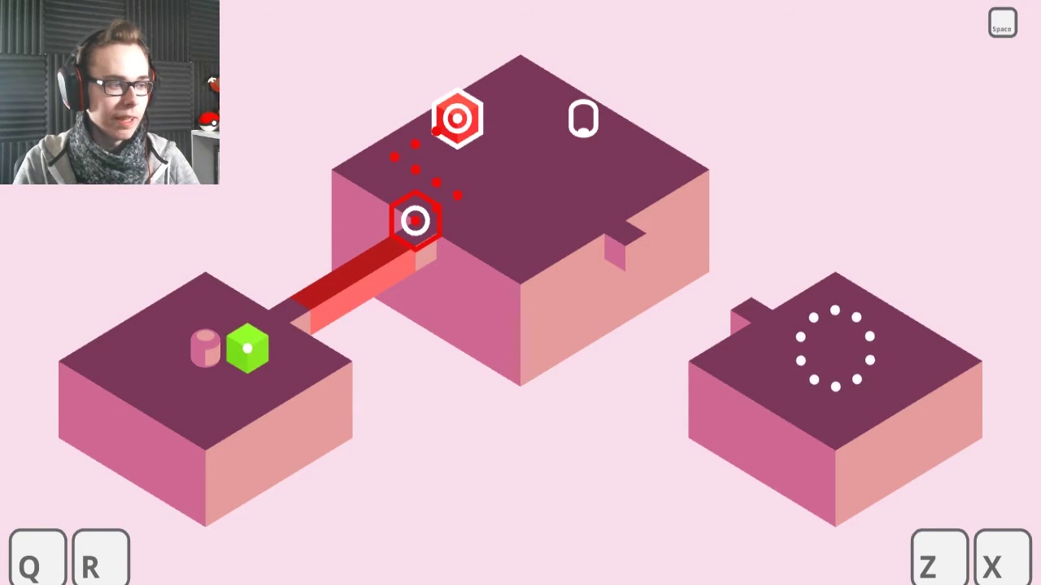
{"action": "key", "text": "Left"}
{"action": "key", "text": "Up"}
{"action": "key", "text": "Right"}
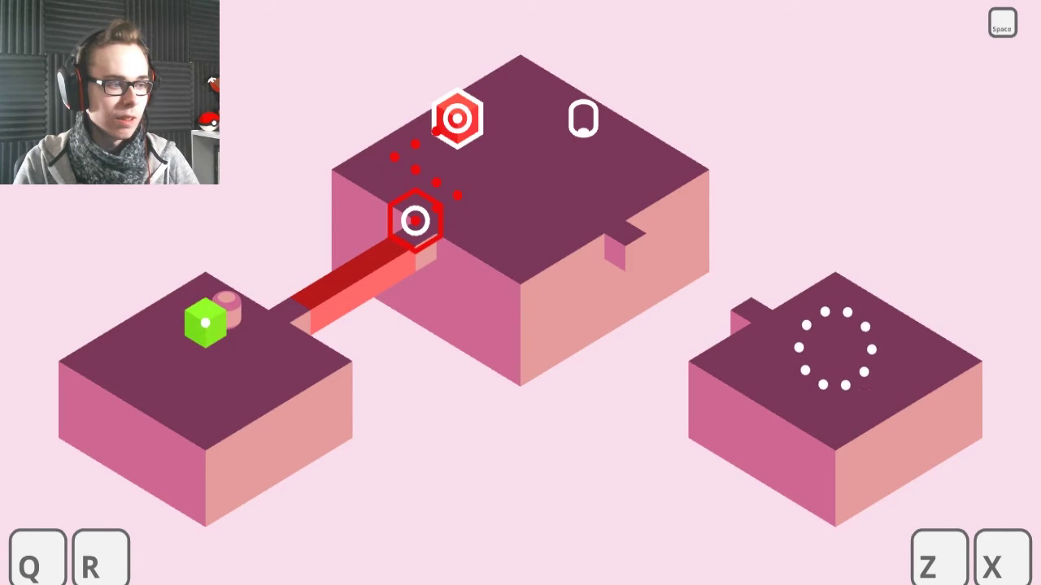
{"action": "key", "text": "Right"}
{"action": "key", "text": "Right"}
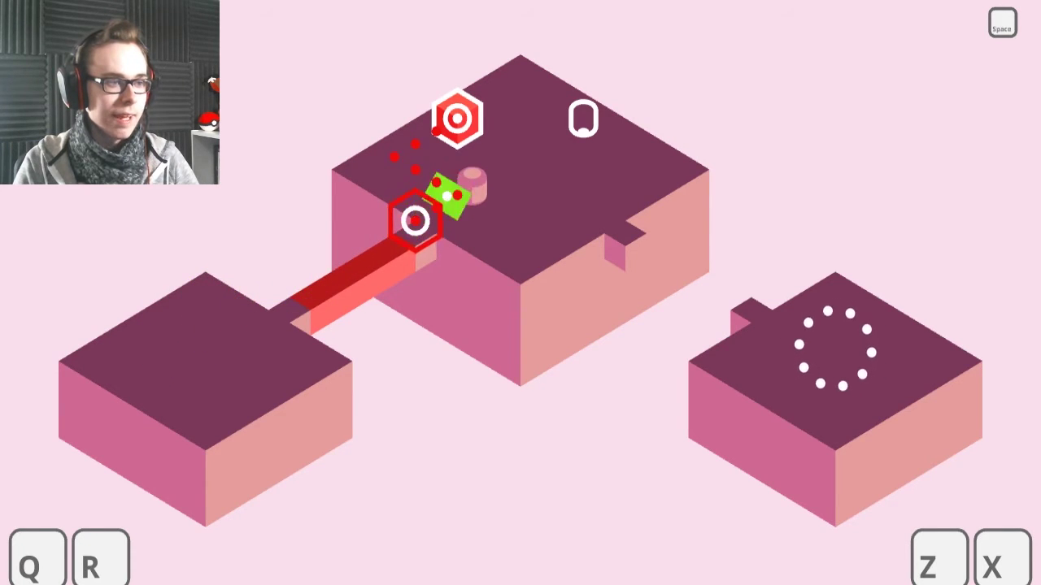
{"action": "key", "text": "Left"}
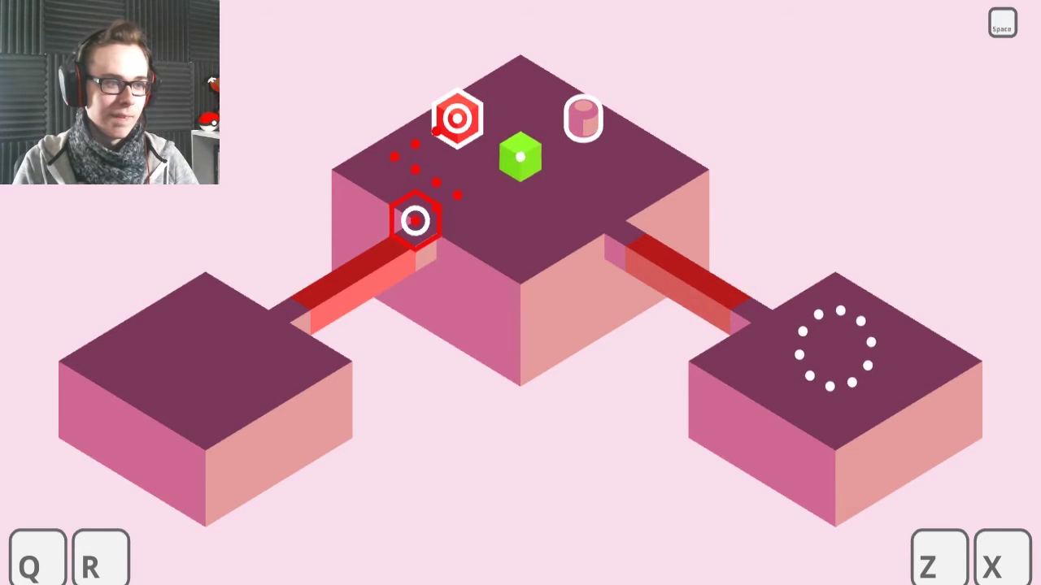
{"action": "key", "text": "Down"}
{"action": "key", "text": "Down"}
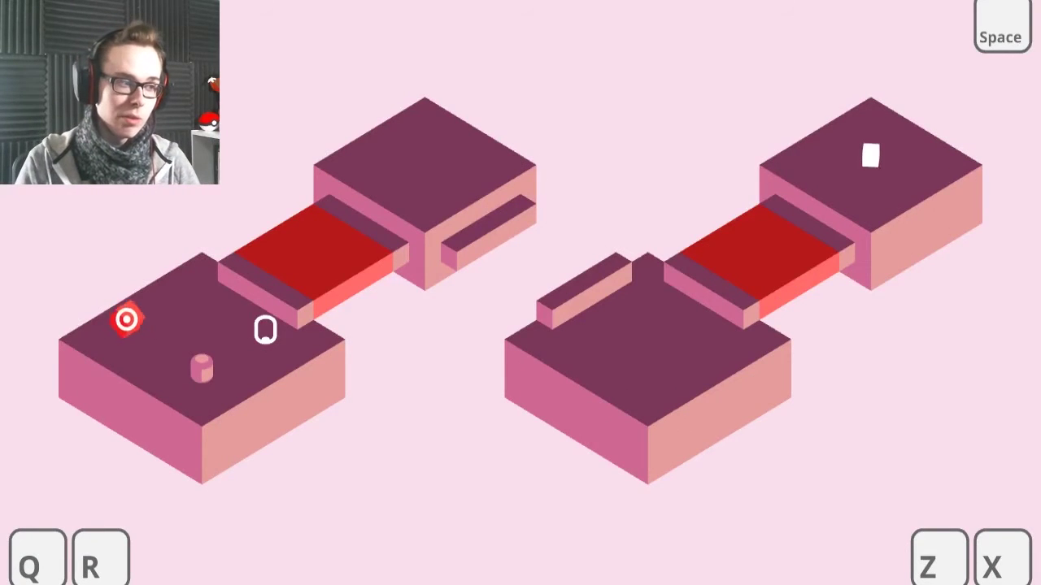
- Walk the red marker onto the raised ledge and switch to the blue world
{"action": "key", "text": "Right"}
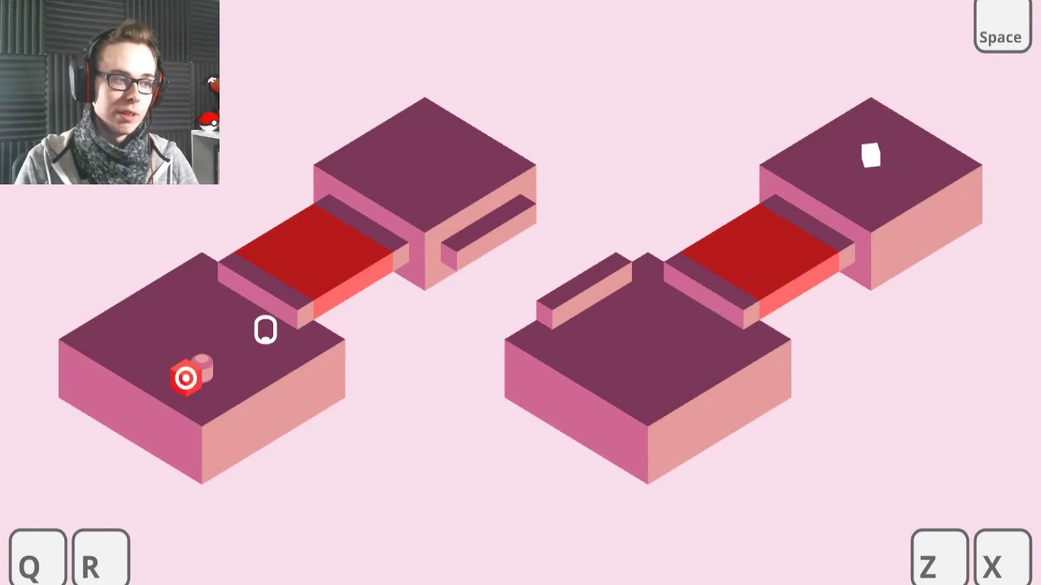
{"action": "key", "text": "Up"}
{"action": "key", "text": "Left"}
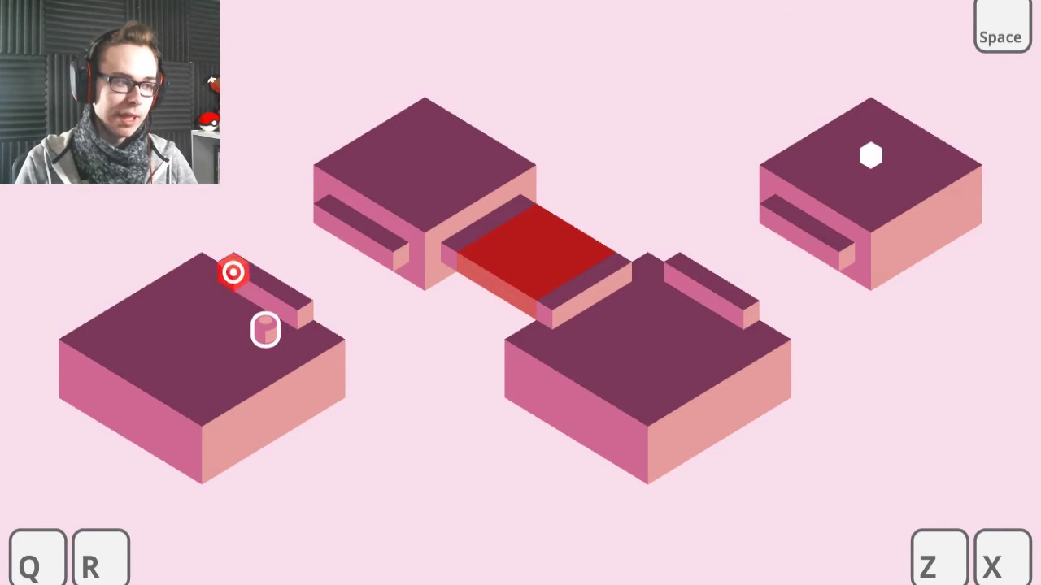
{"action": "key", "text": "Up"}
{"action": "key", "text": "space"}
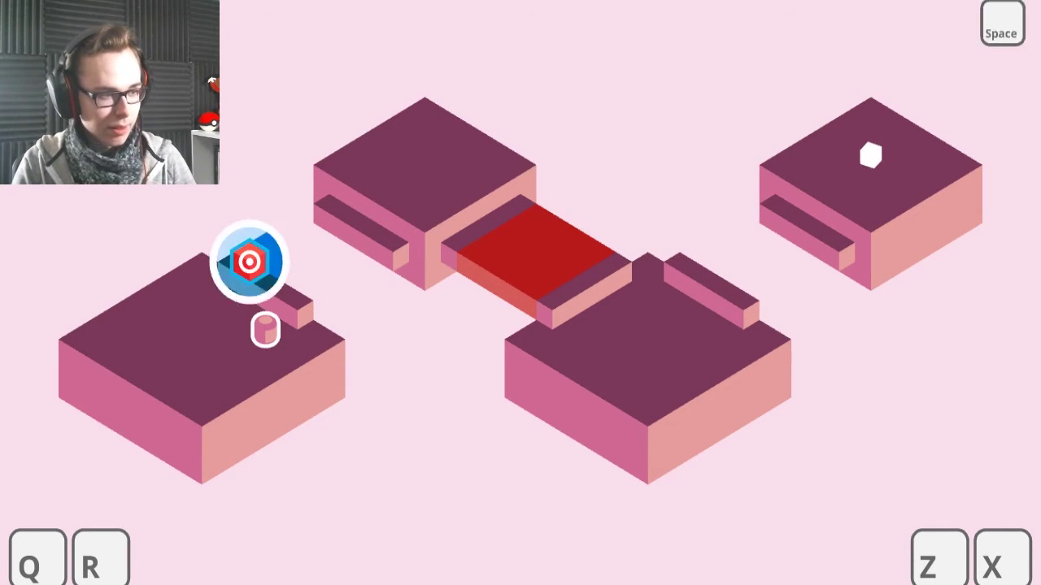
- Roll the red cube across the bridge and middle blocks, then return to the pink world
{"action": "key", "text": "Up"}
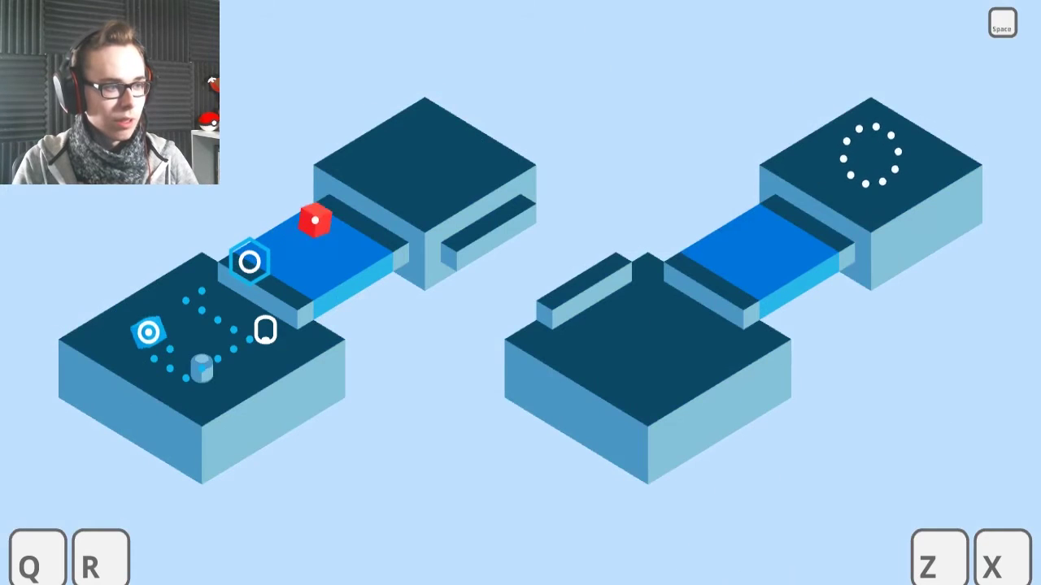
{"action": "key", "text": "Right"}
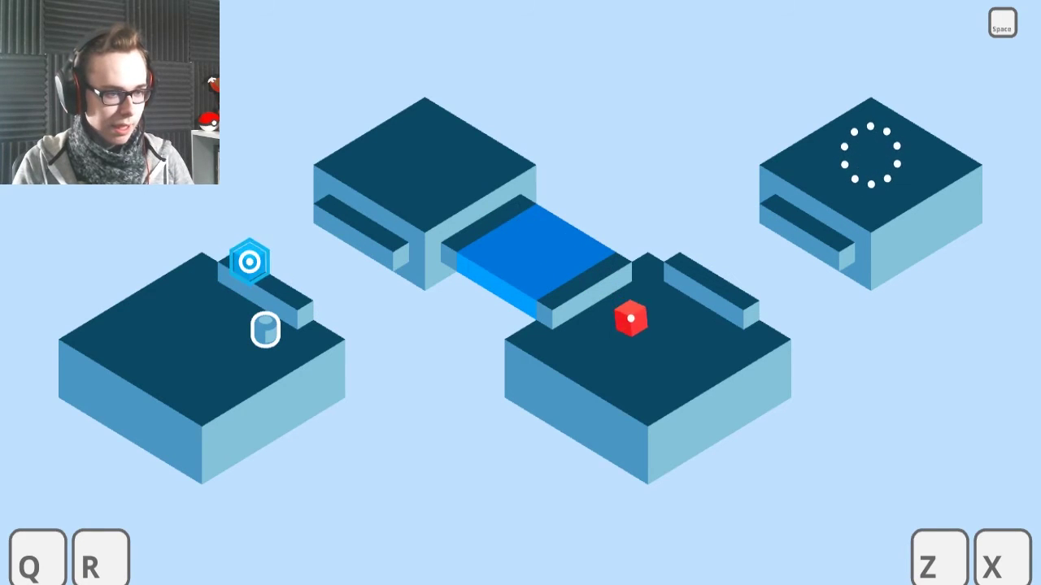
{"action": "key", "text": "Right"}
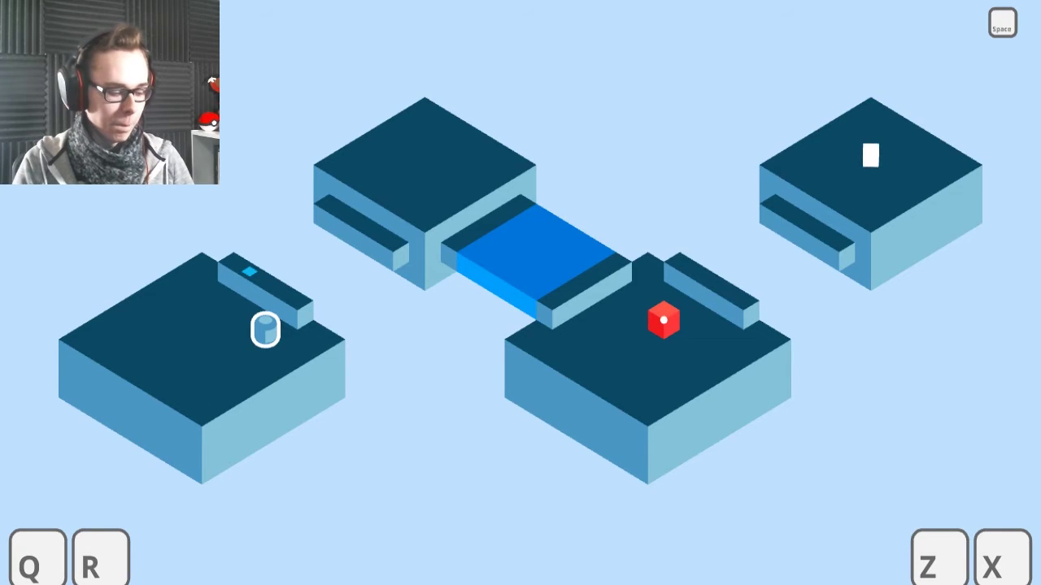
{"action": "key", "text": "Up"}
{"action": "key", "text": "Left"}
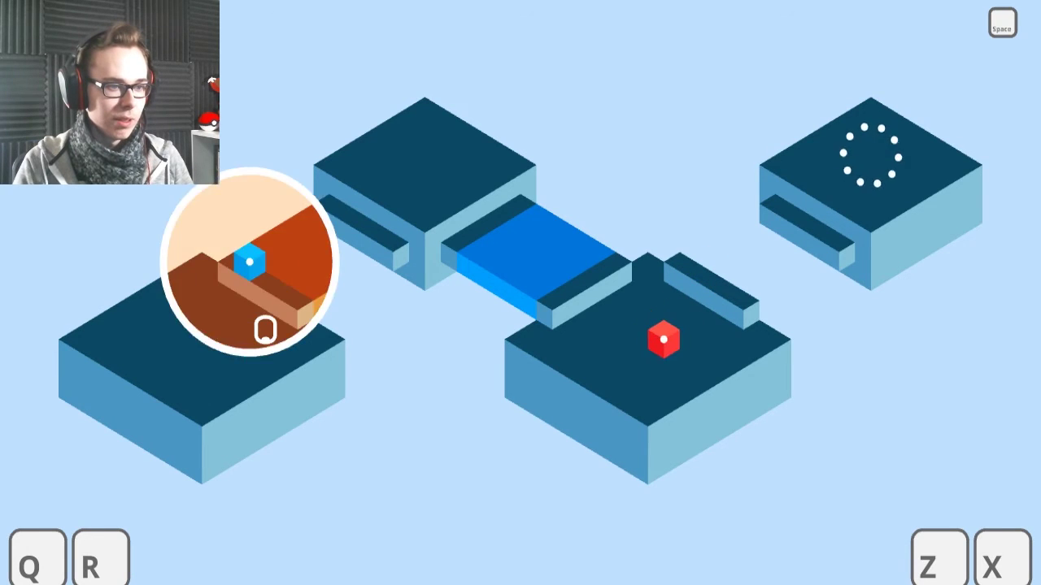
{"action": "key", "text": "space"}
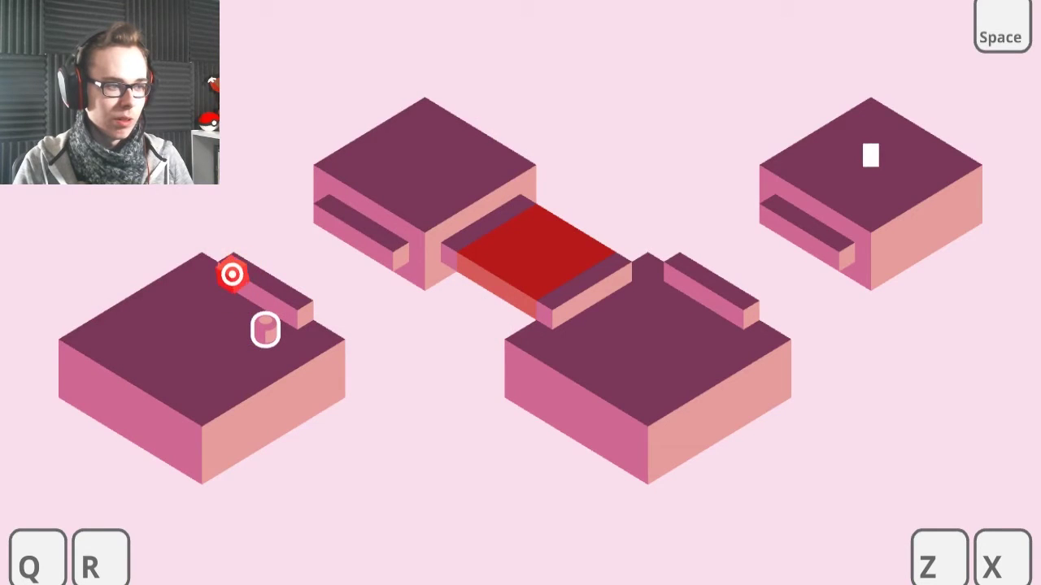
- Switch to the blue world and roll the red cube along the bridge onto the upper-middle block
{"action": "key", "text": "Up"}
{"action": "key", "text": "space"}
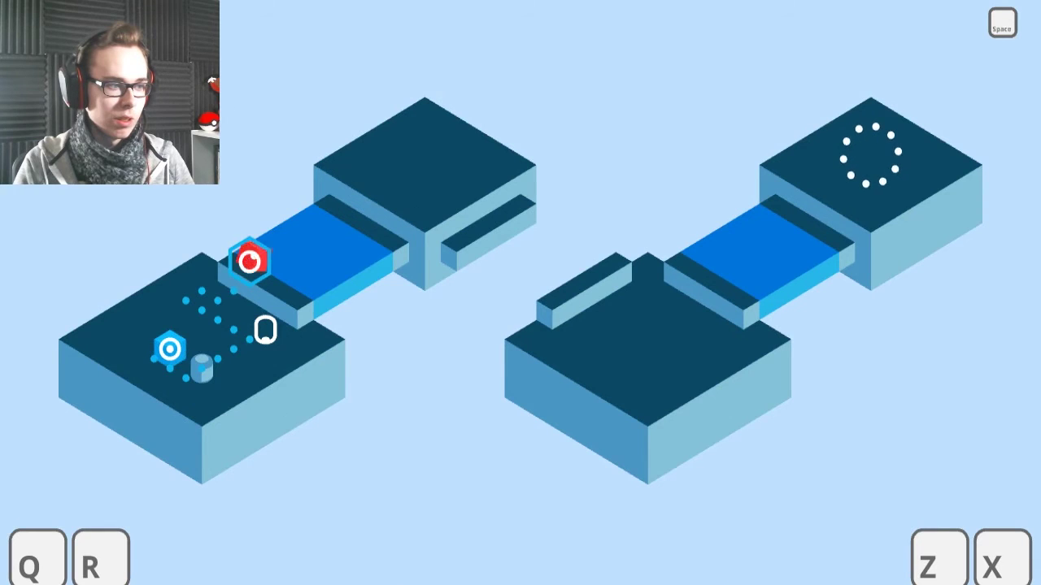
{"action": "key", "text": "Up"}
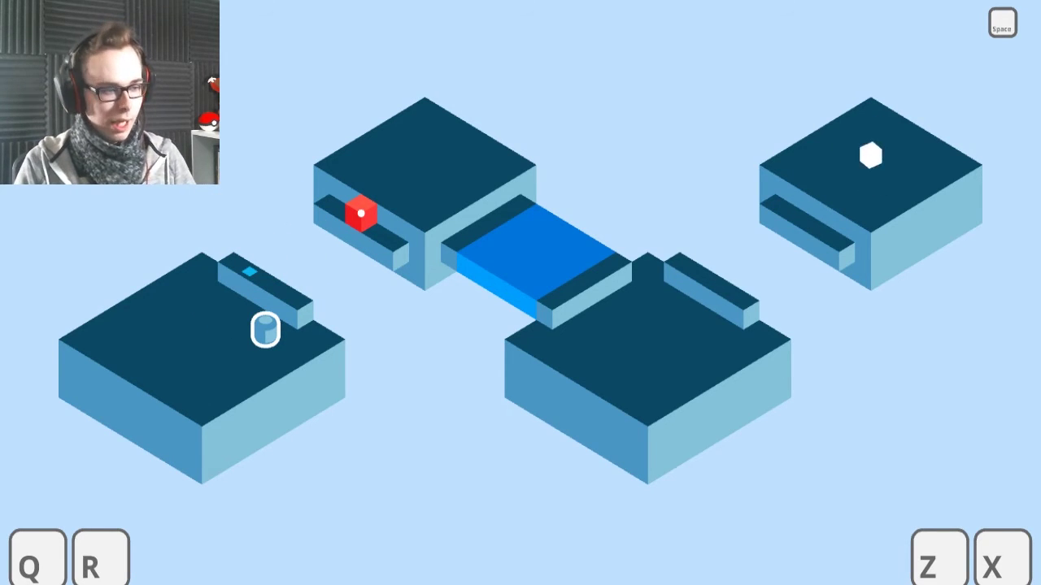
{"action": "key", "text": "Up"}
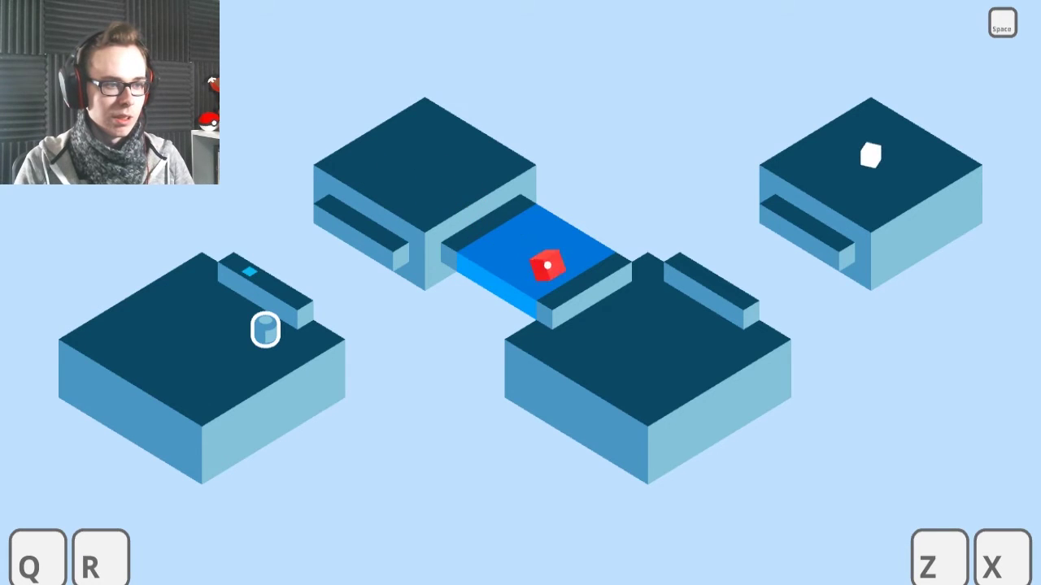
- Bring the red cube onto the upper block's ledge and switch back to the pink world
{"action": "key", "text": "Right"}
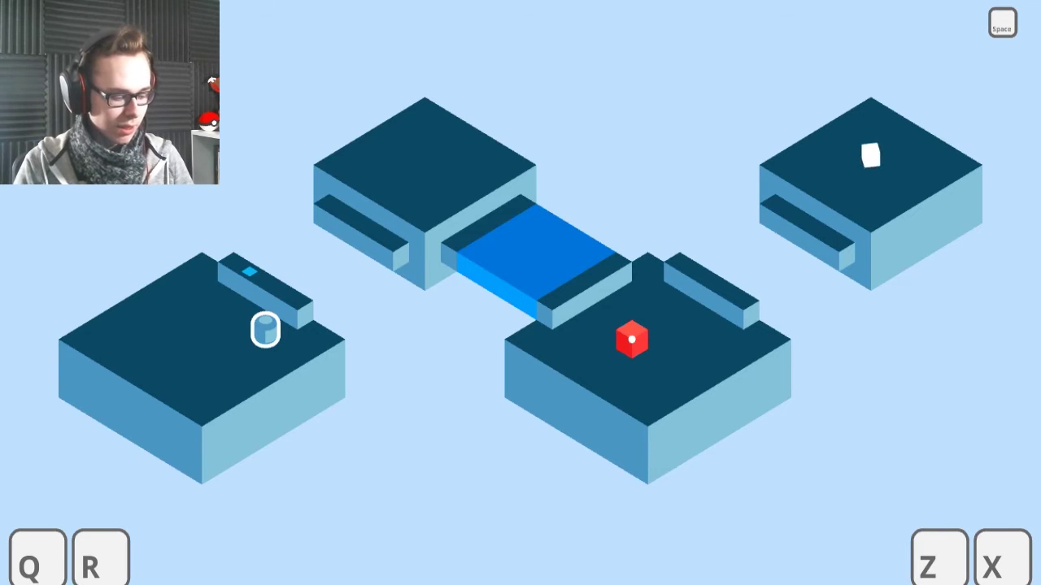
{"action": "key", "text": "Left"}
{"action": "key", "text": "space"}
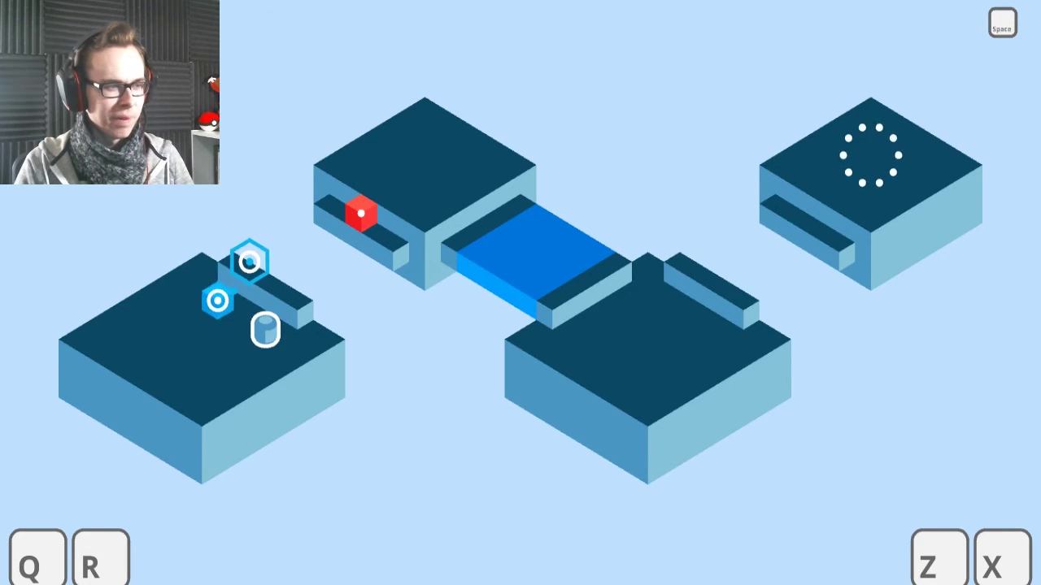
{"action": "key", "text": "space"}
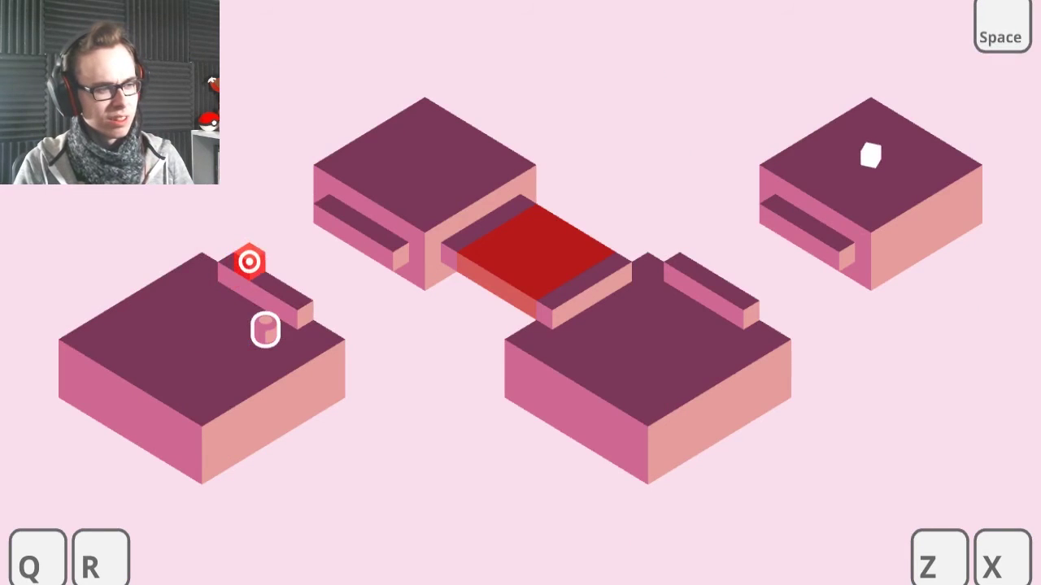
- Walk the hexagon across the left block, shifting the bridges
{"action": "key", "text": "Down"}
{"action": "key", "text": "Up"}
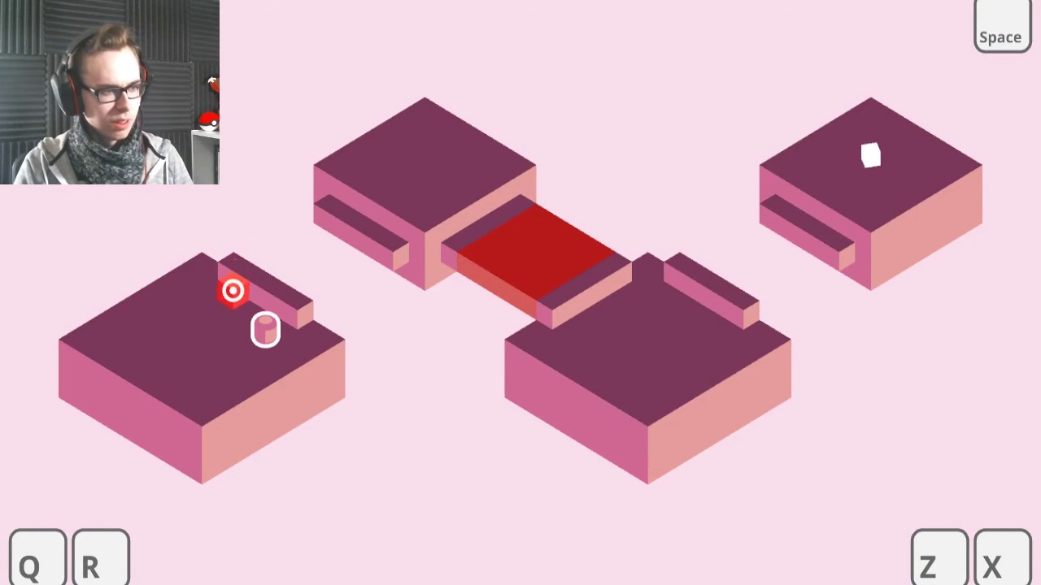
{"action": "key", "text": "Down"}
{"action": "key", "text": "Right"}
{"action": "key", "text": "Down"}
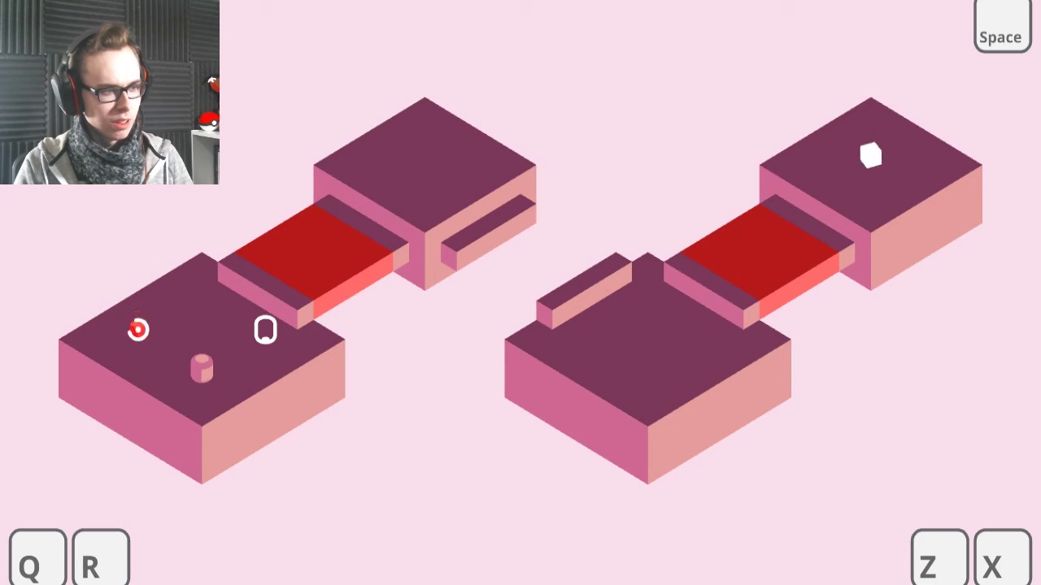
- Push the pink pillar up-right, join the middle blocks with a bridge, and switch to blue
{"action": "key", "text": "Right"}
{"action": "key", "text": "Down"}
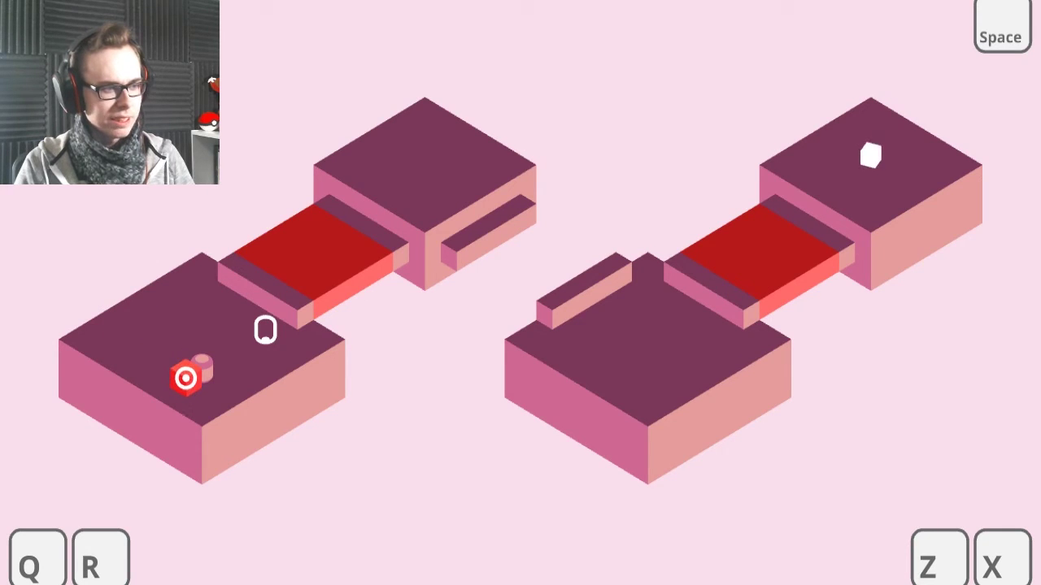
{"action": "key", "text": "Up"}
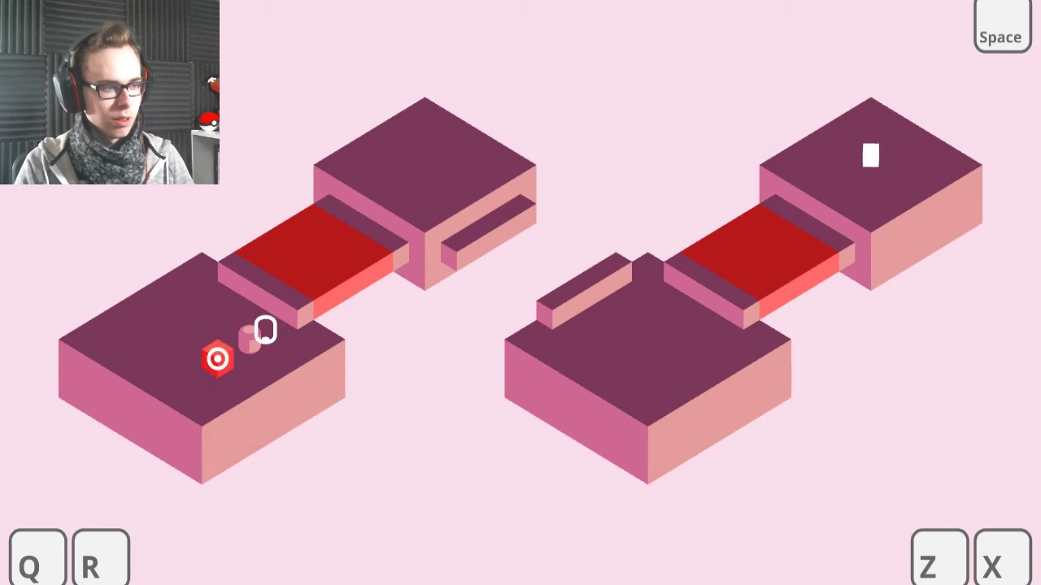
{"action": "key", "text": "Up"}
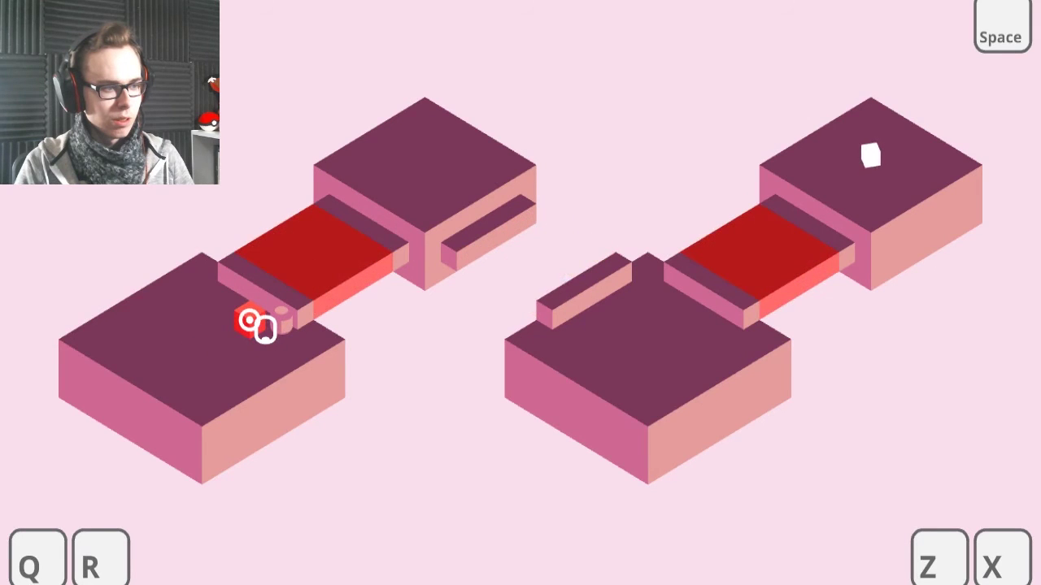
{"action": "key", "text": "Down"}
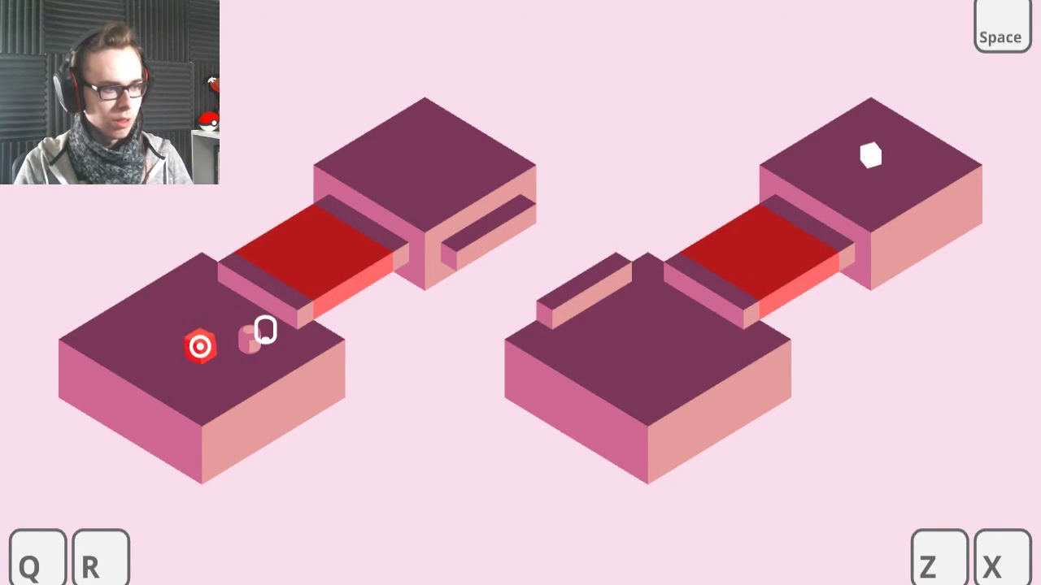
{"action": "key", "text": "space"}
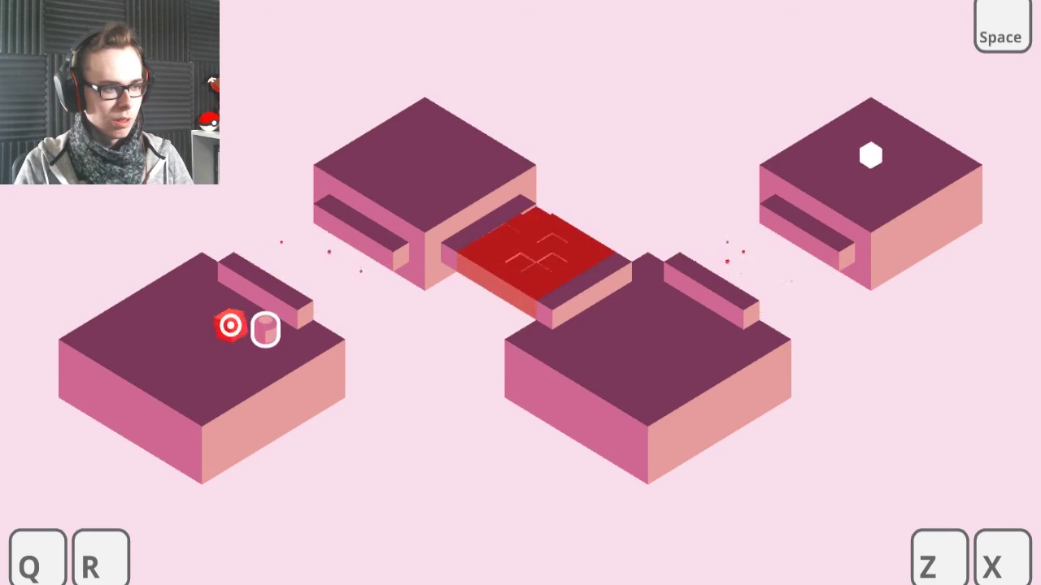
{"action": "key", "text": "space"}
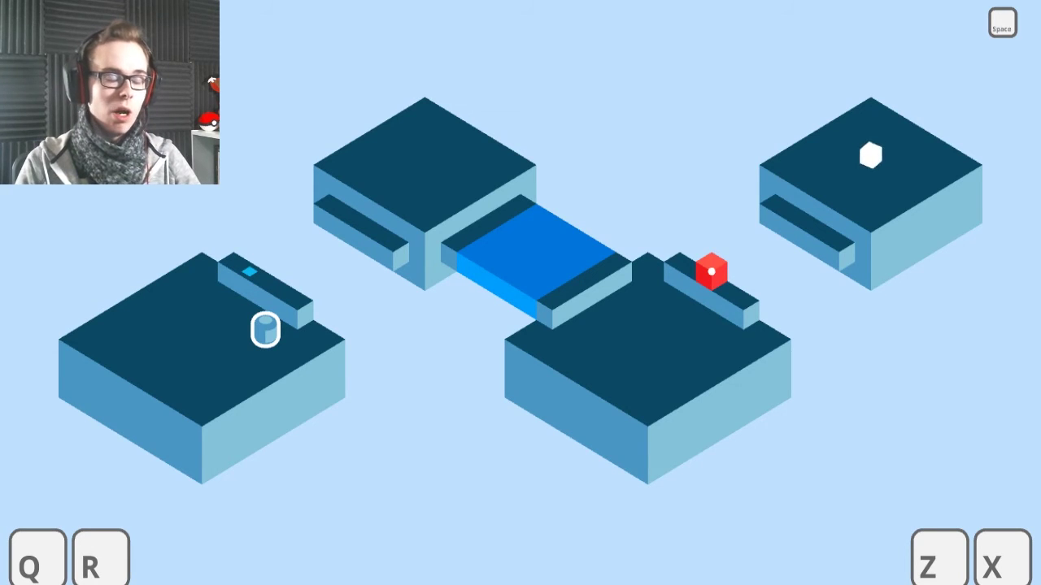
- Roll the red cube along the ledge and onto the block top to rearrange the bridges
{"action": "key", "text": "Up"}
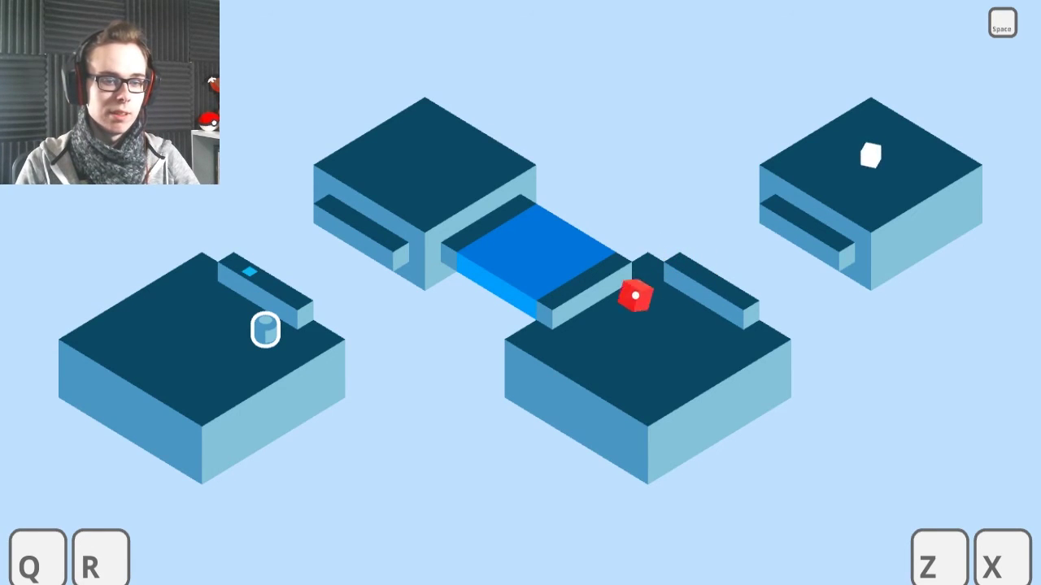
{"action": "key", "text": "Left"}
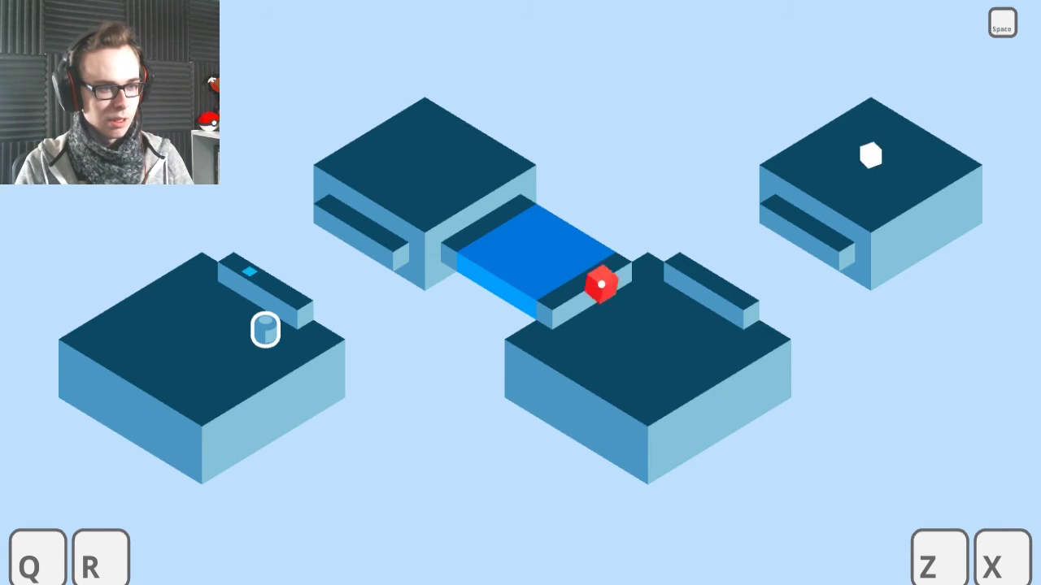
{"action": "key", "text": "Down"}
{"action": "key", "text": "Right"}
{"action": "key", "text": "Left"}
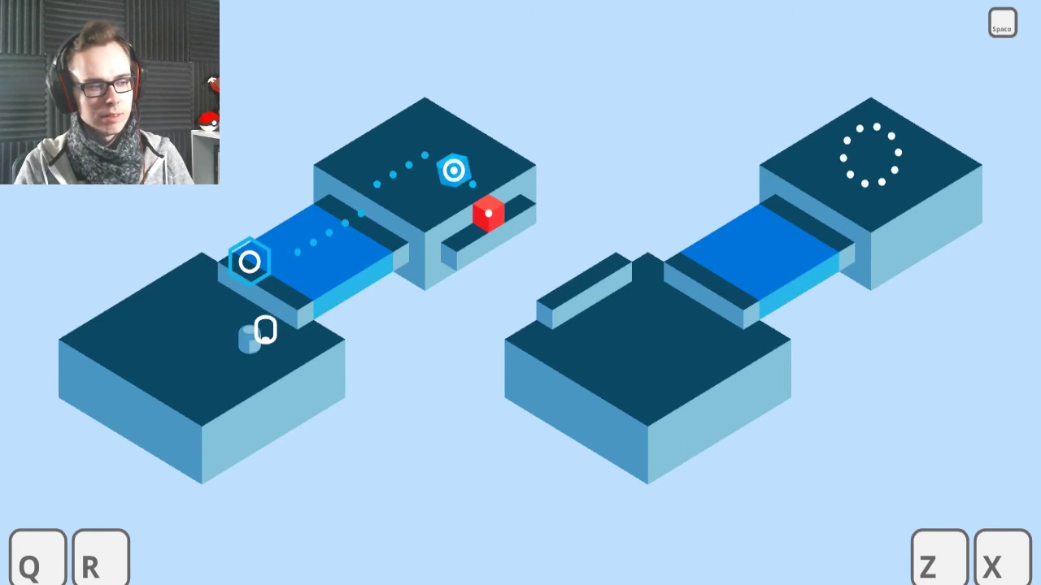
{"action": "key", "text": "Up"}
- In the pink world push the pillar into its outline, then roll the cube onto the blue bridge
{"action": "key", "text": "space"}
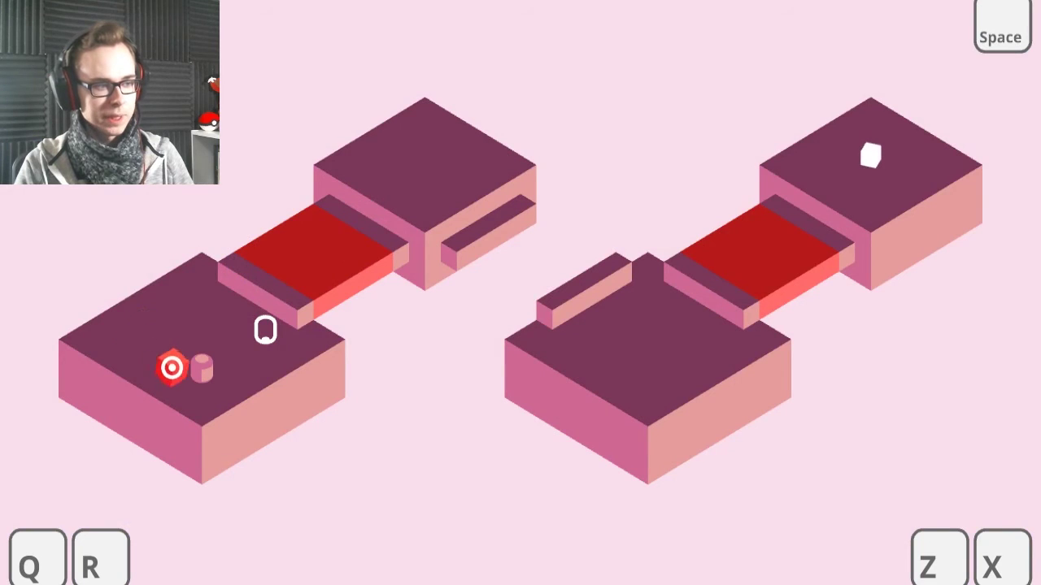
{"action": "key", "text": "Right"}
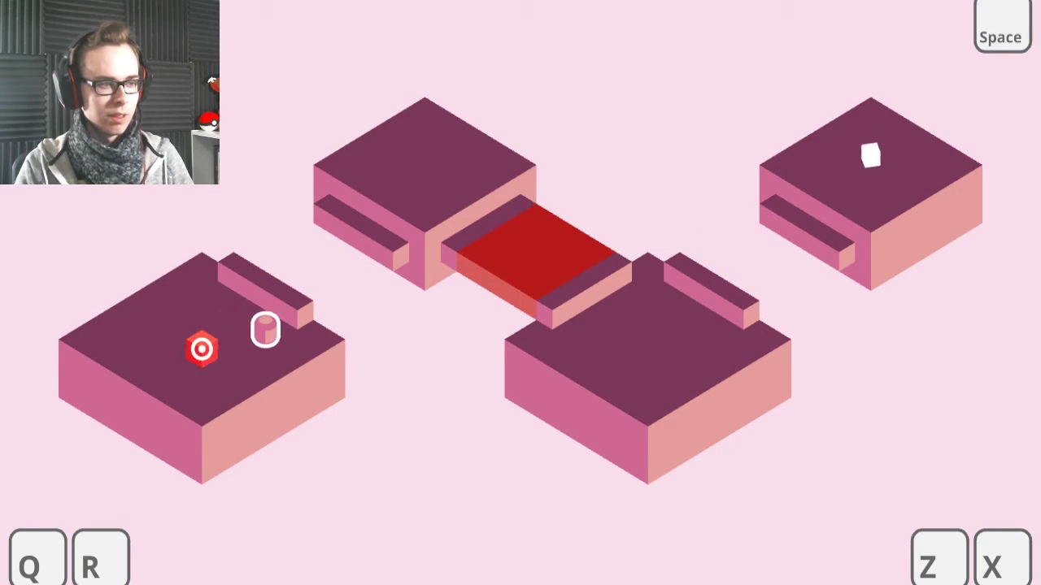
{"action": "key", "text": "space"}
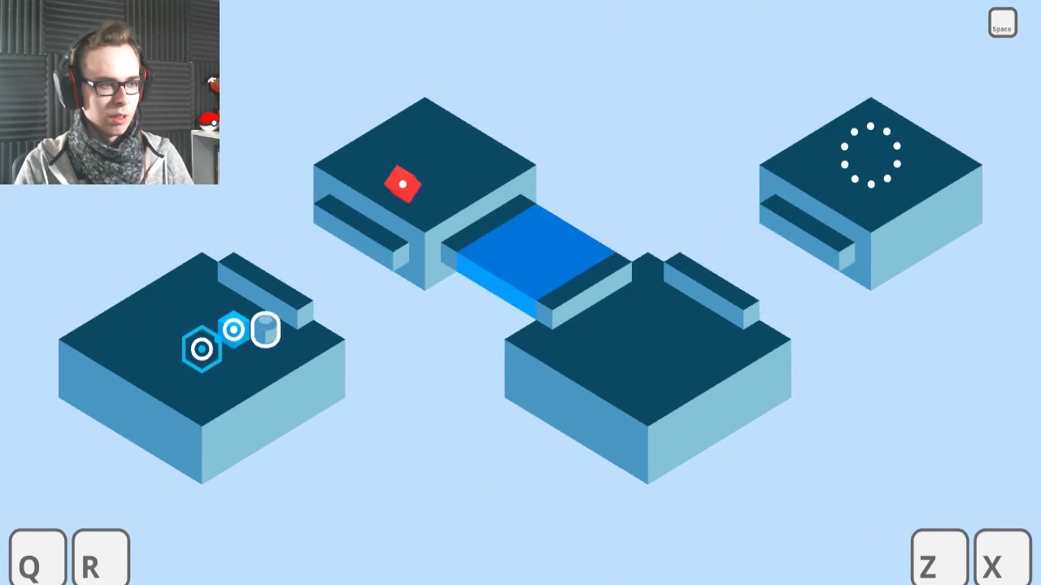
{"action": "key", "text": "Down"}
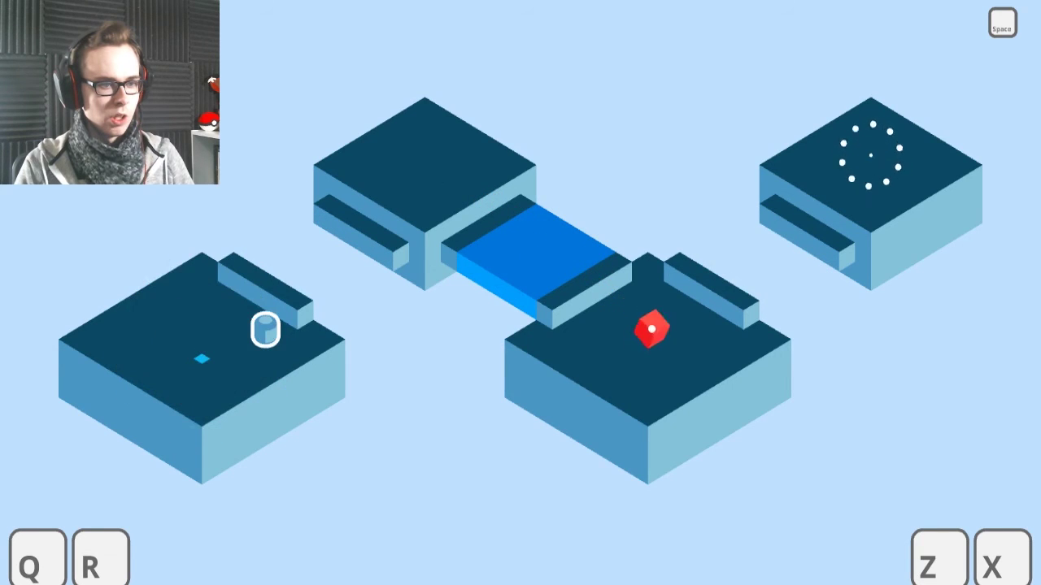
{"action": "key", "text": "Right"}
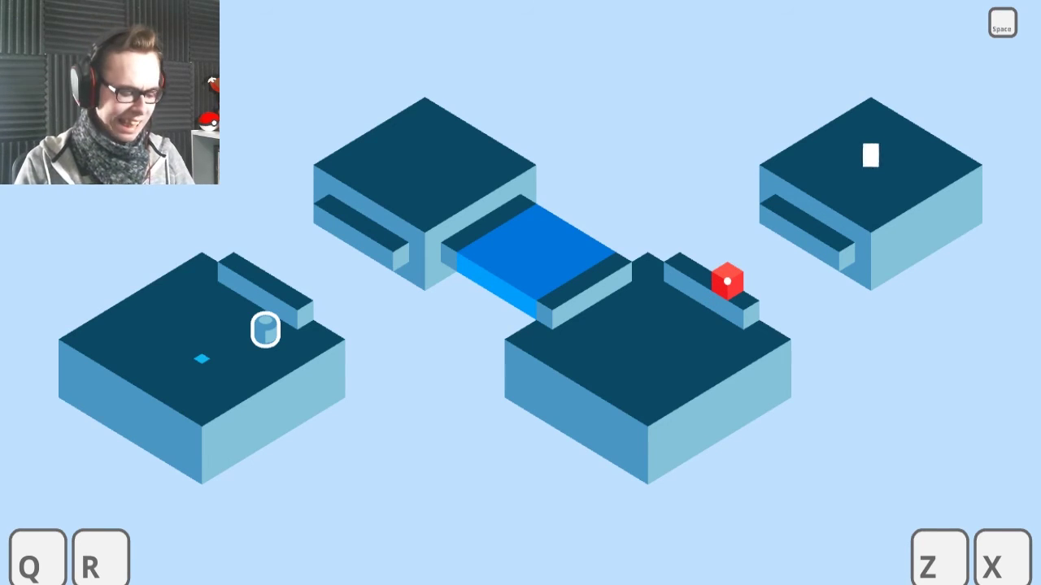
{"action": "key", "text": "Left"}
- Roll the red cube across the new bridge and switch to the pink world
{"action": "key", "text": "Up"}
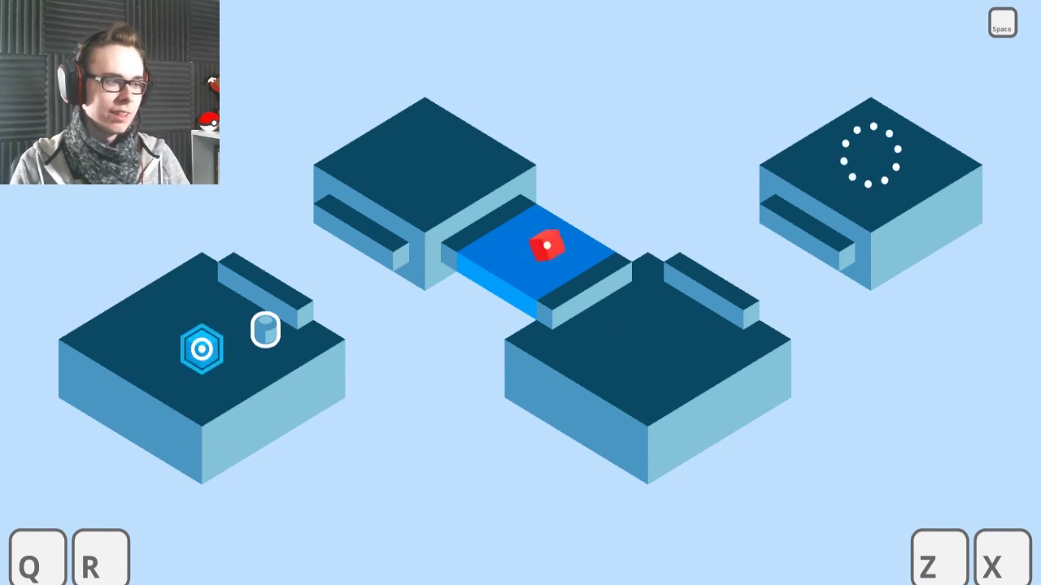
{"action": "key", "text": "Left"}
{"action": "key", "text": "space"}
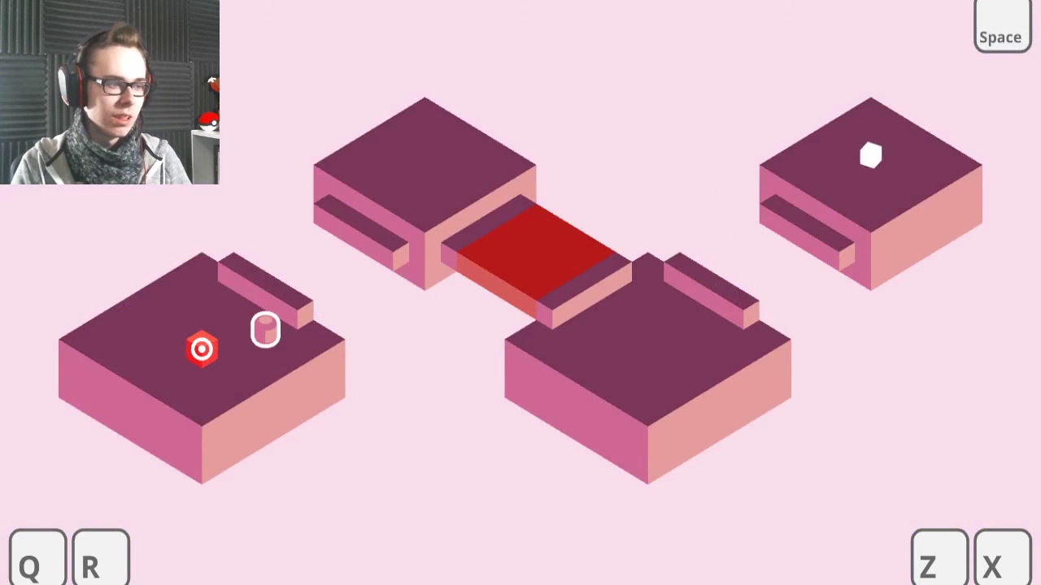
- Move the hexagon across the left block and step up-right to realign the bridges
{"action": "key", "text": "Right"}
{"action": "key", "text": "Left"}
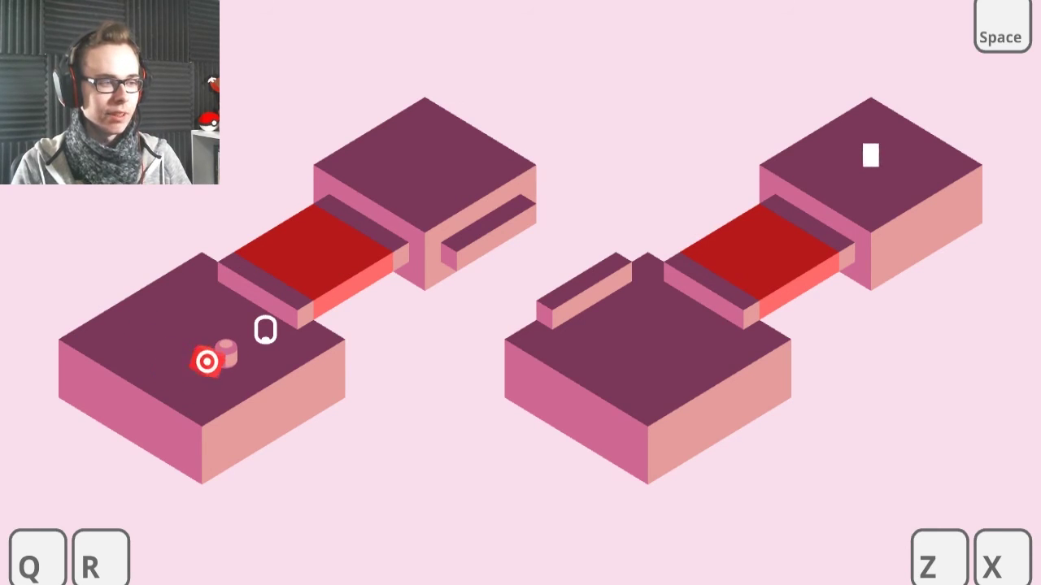
{"action": "key", "text": "Up"}
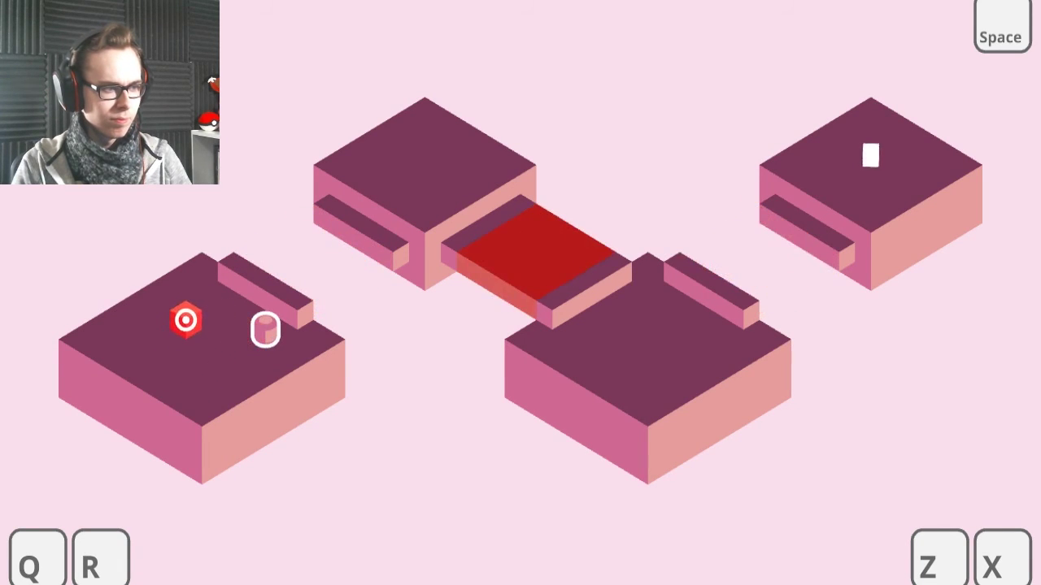
- Swap to the blue world, where the red cube rests on the right block's ledge
{"action": "key", "text": "space"}
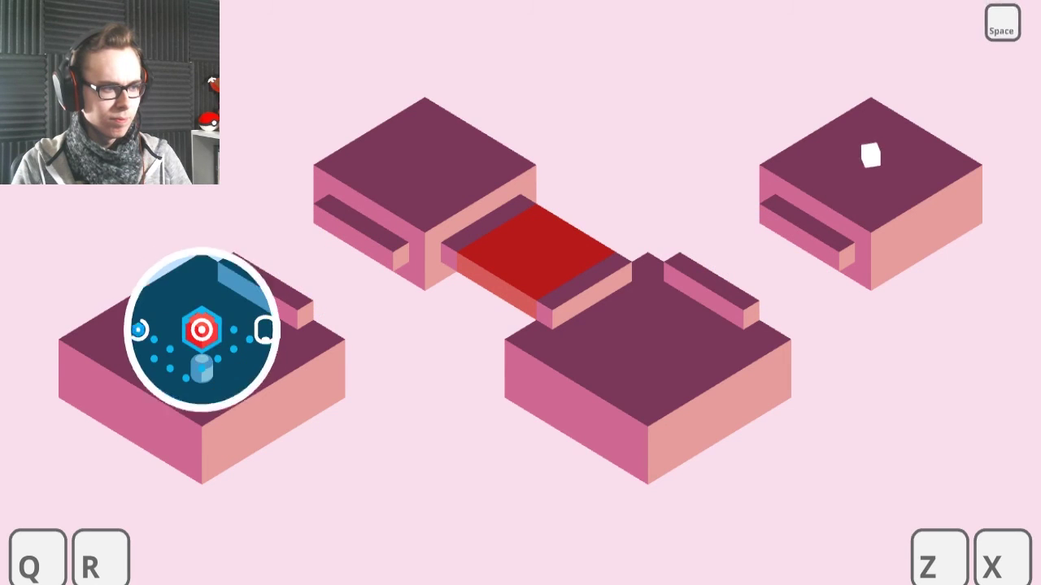